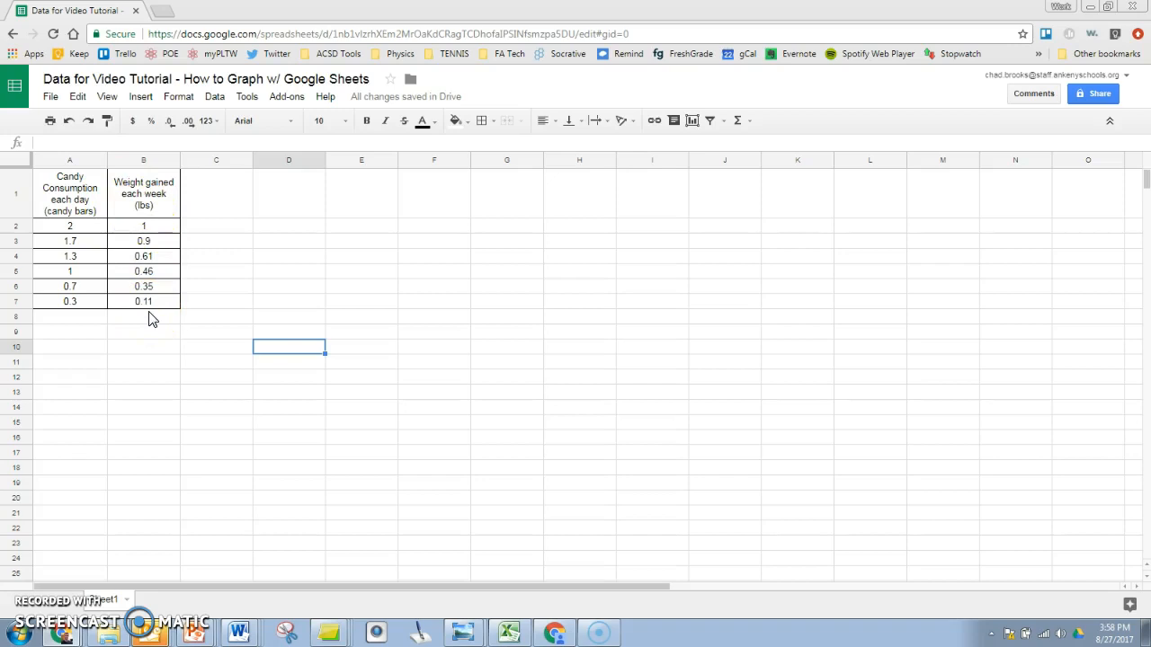
Step: Type the labels IV in A9 and DV in B9, then select the data range A1:B7
left_click(74, 333)
type("IV")
left_click(133, 330)
type("DV")
left_click(184, 366)
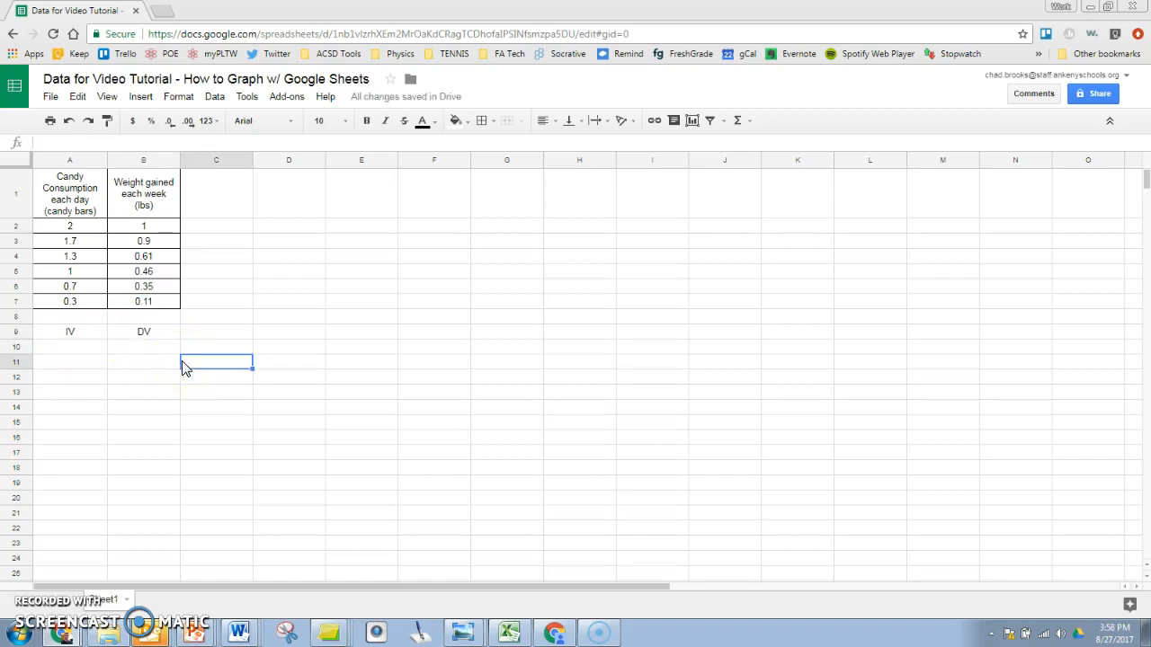
left_click_drag(76, 196, 148, 306)
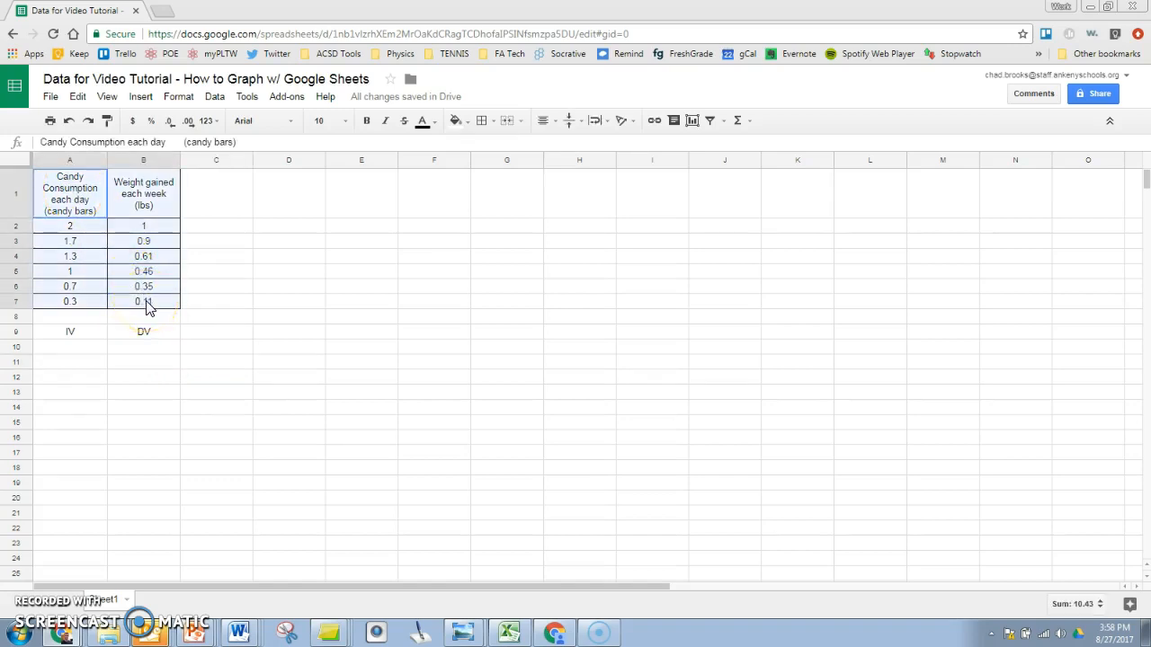
left_click_drag(148, 306, 148, 306)
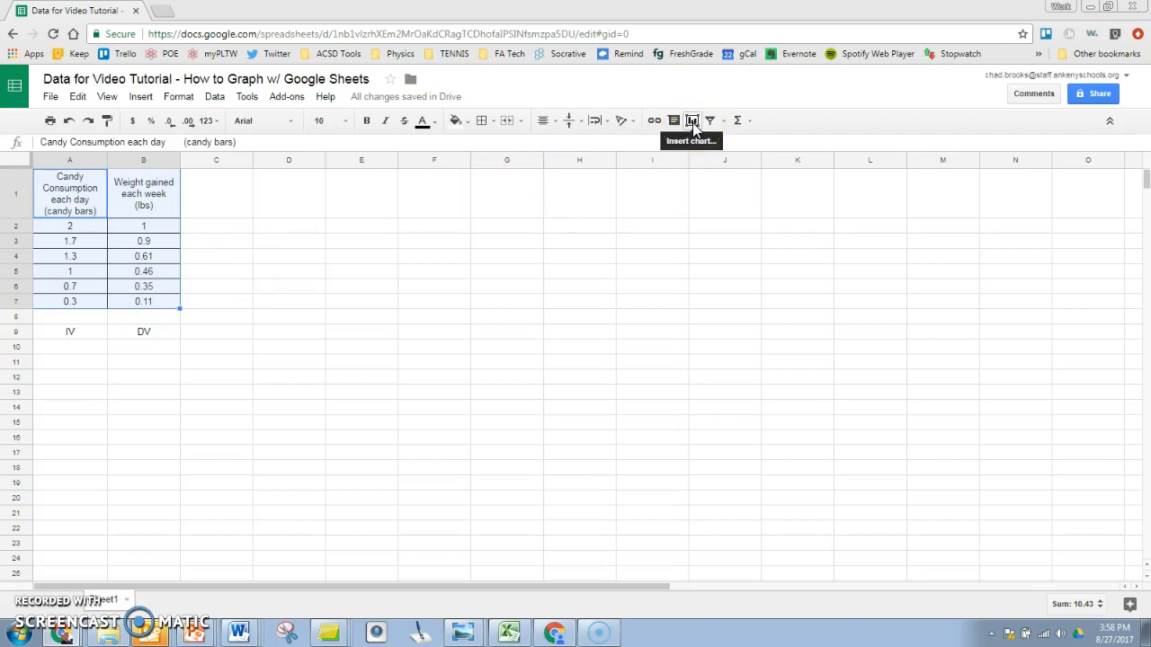
Step: Insert a chart of A1:B7, which appears as a column chart, and reopen the Chart editor
left_click(144, 97)
left_click(152, 361)
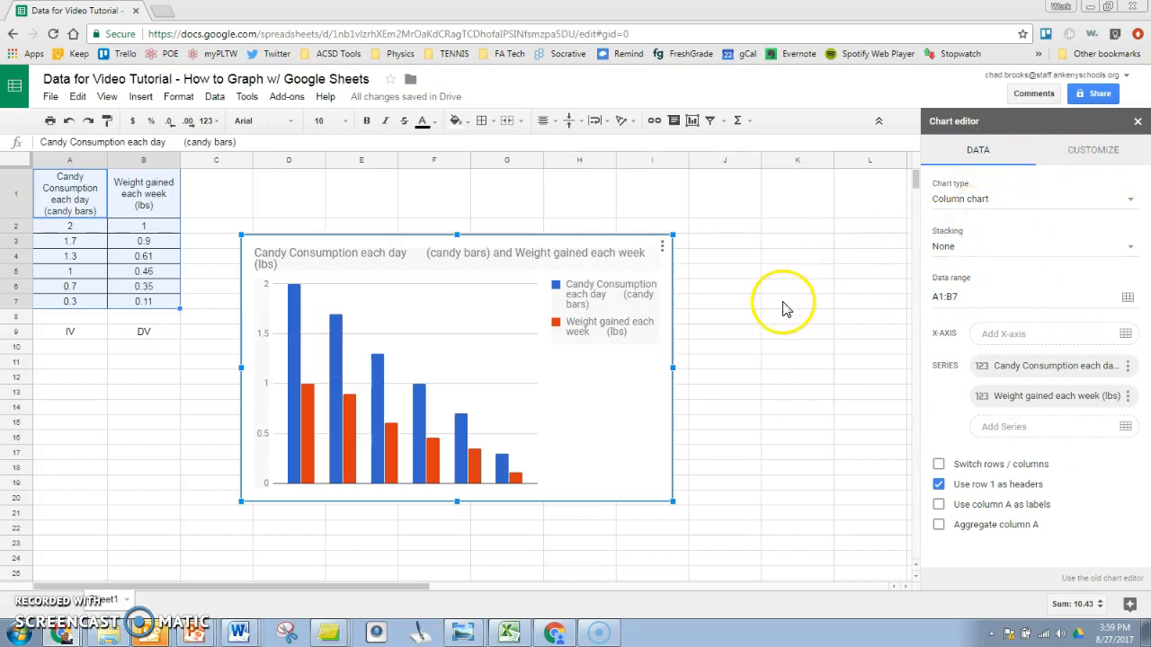
key("Escape")
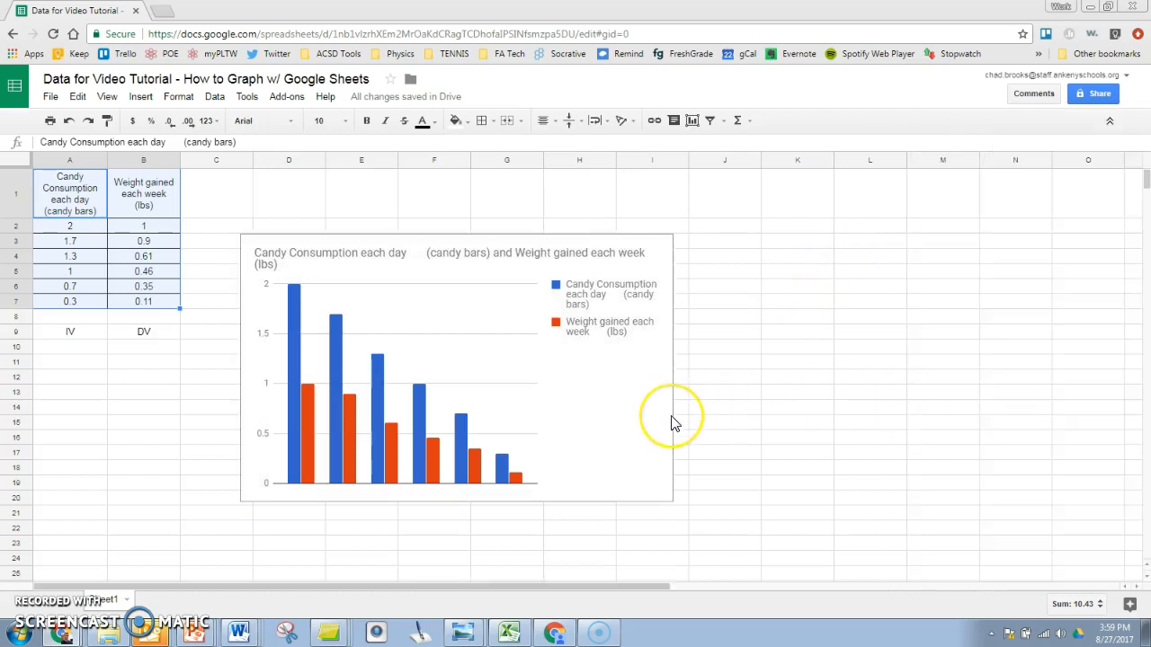
left_click(602, 420)
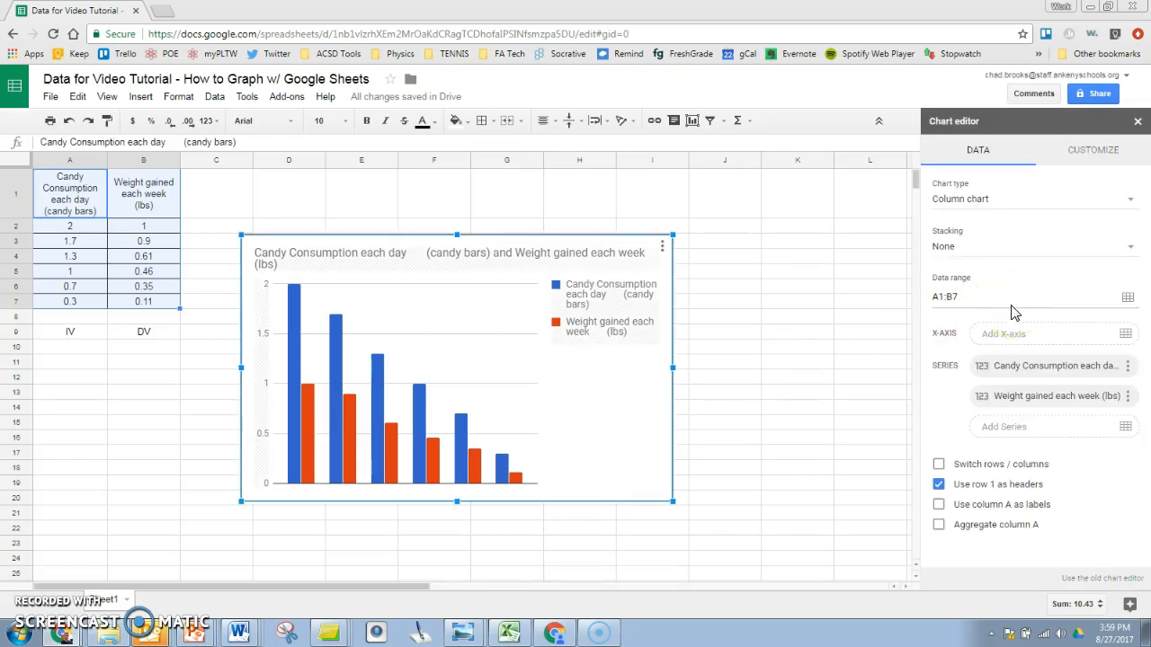
Step: Change the chart type from column to Scatter chart
left_click(983, 200)
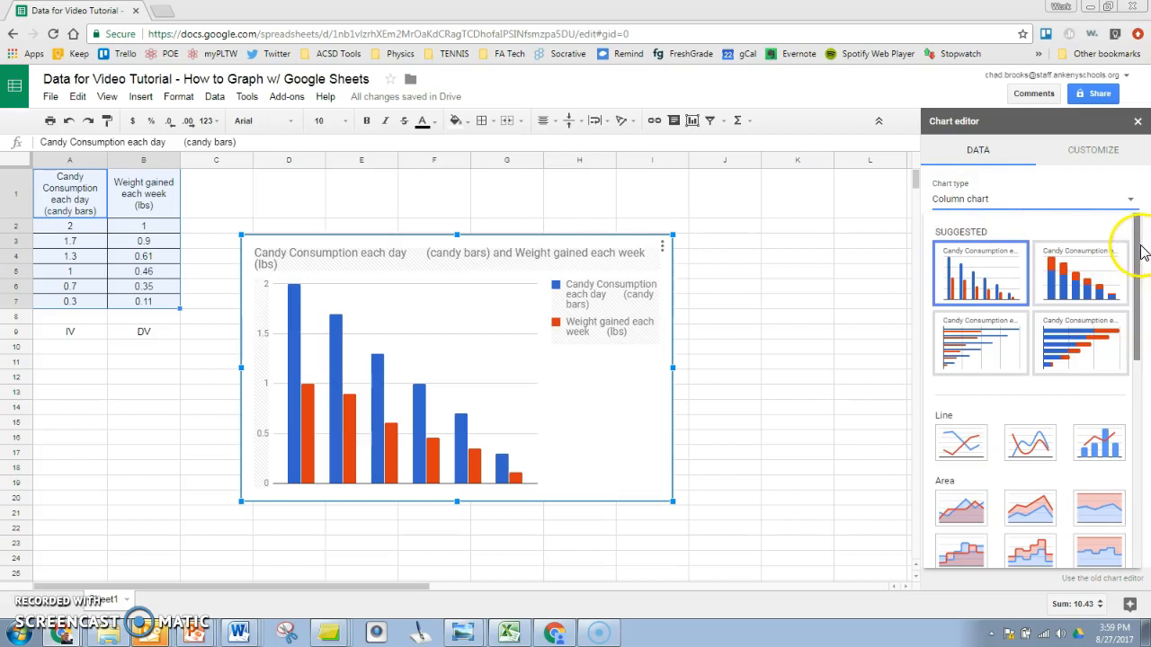
scroll(1109, 270, "down", 2)
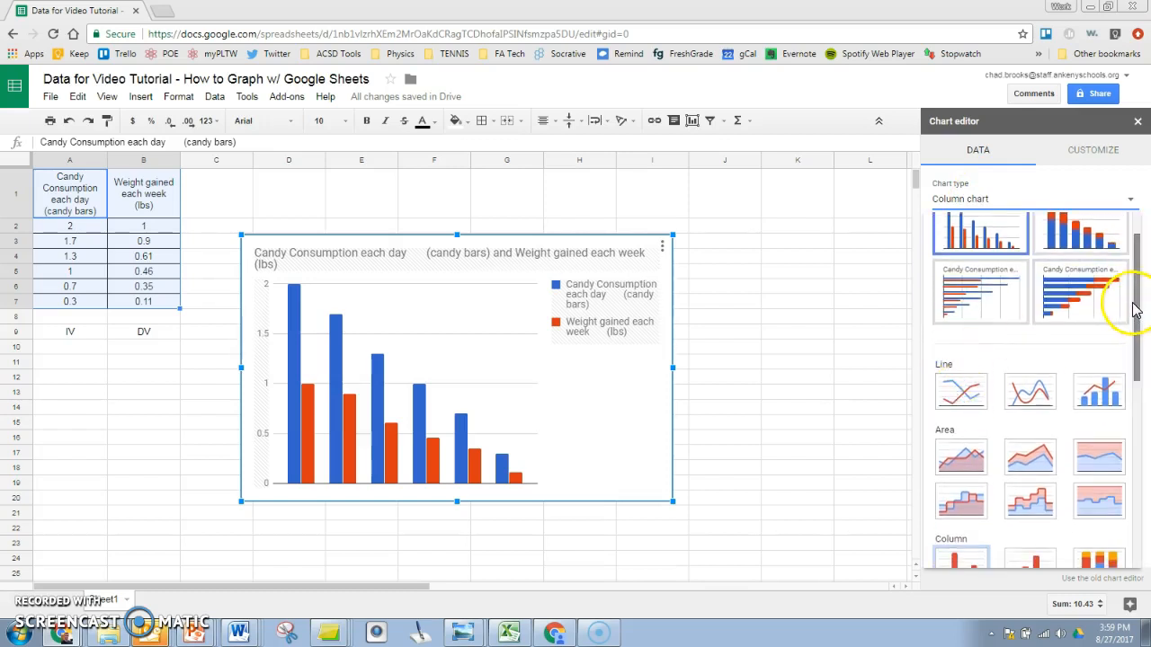
left_click_drag(1135, 305, 1140, 424)
left_click(954, 481)
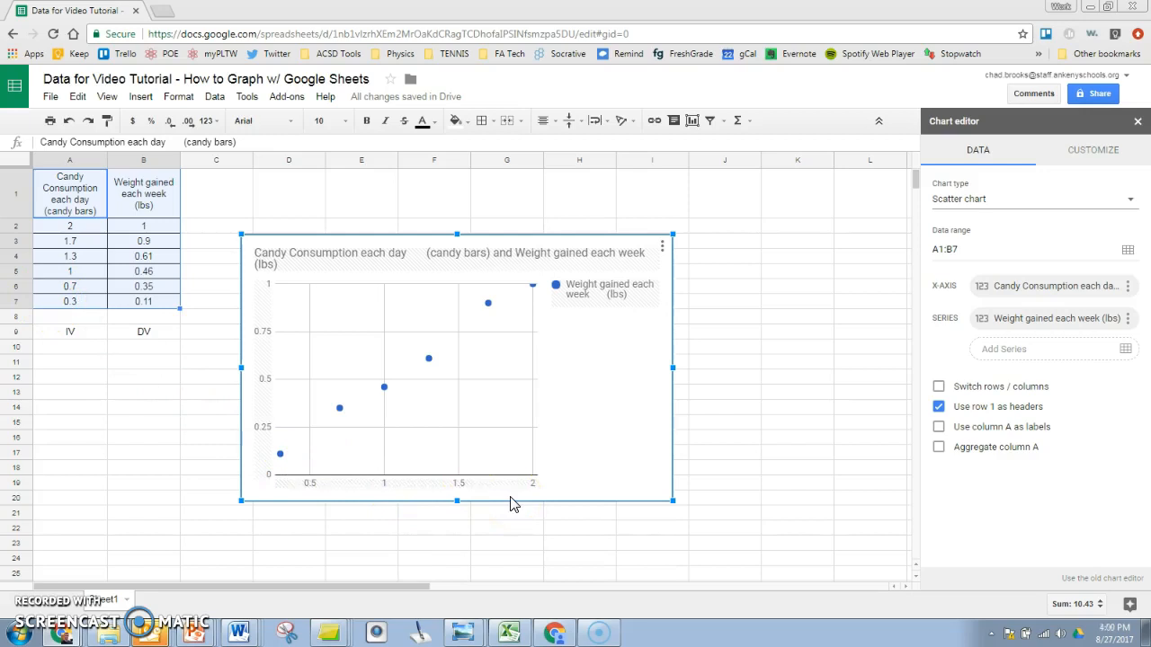
Step: In Customize > Chart & axis titles, choose Chart title and select its existing title text
left_click(1100, 153)
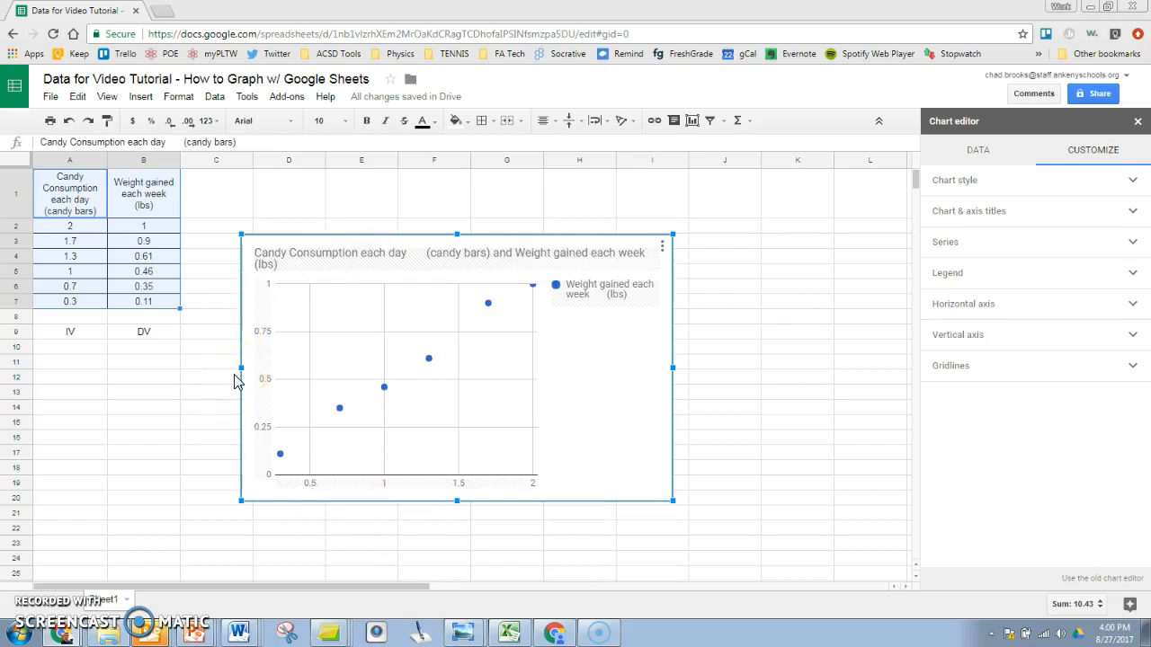
left_click(996, 191)
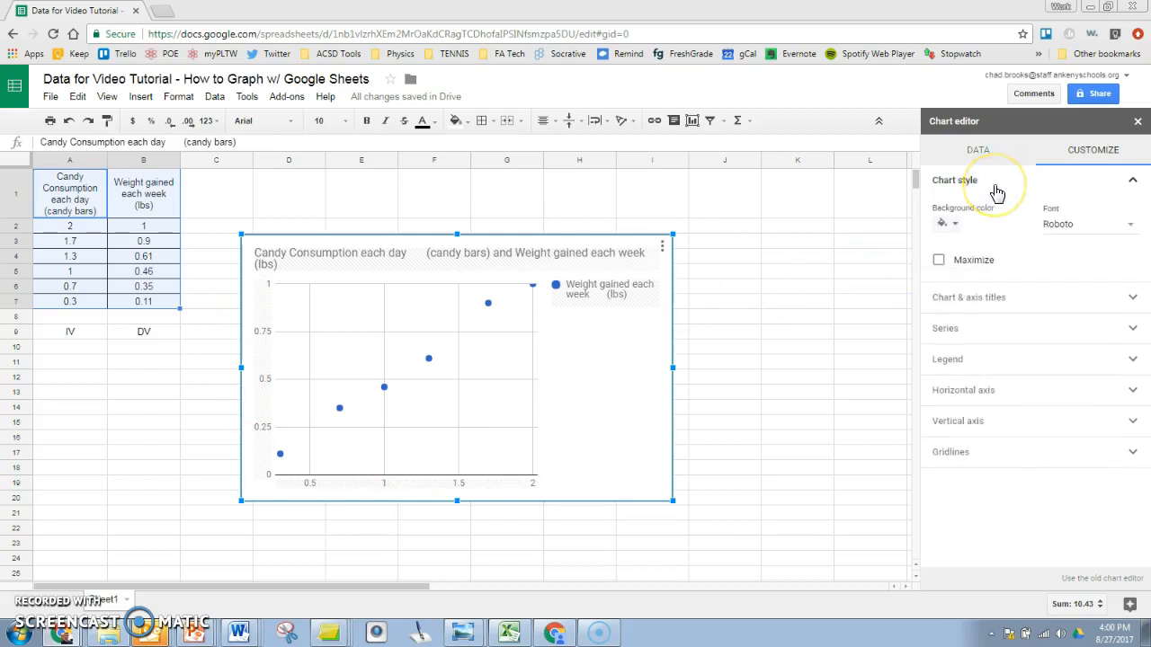
left_click(995, 190)
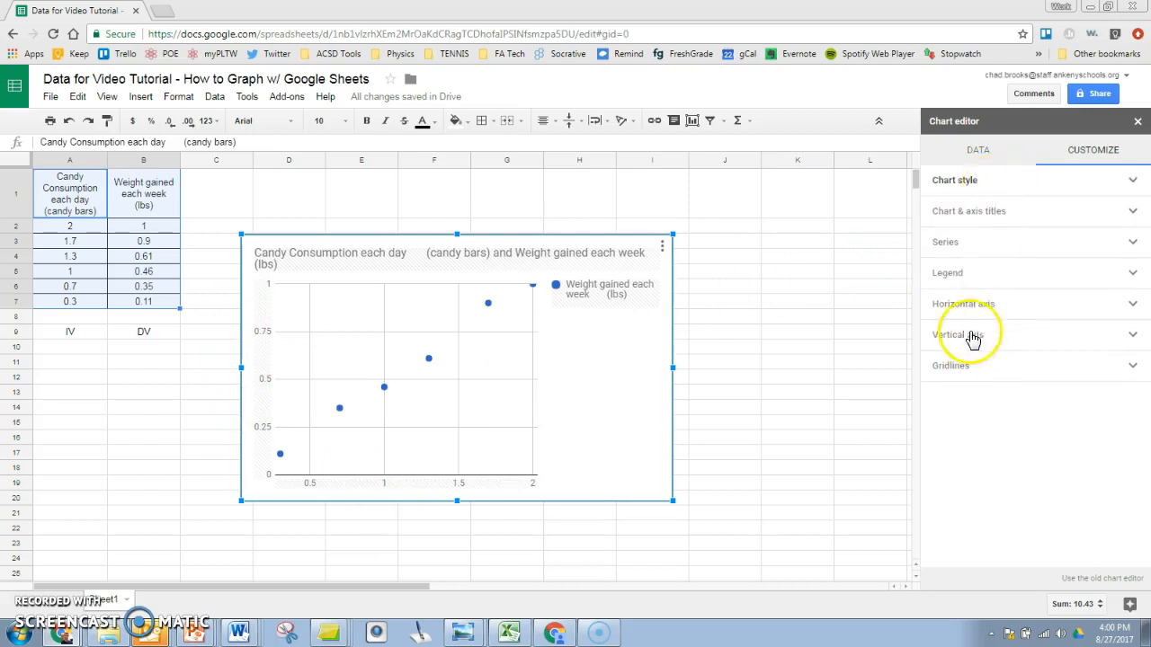
left_click(970, 189)
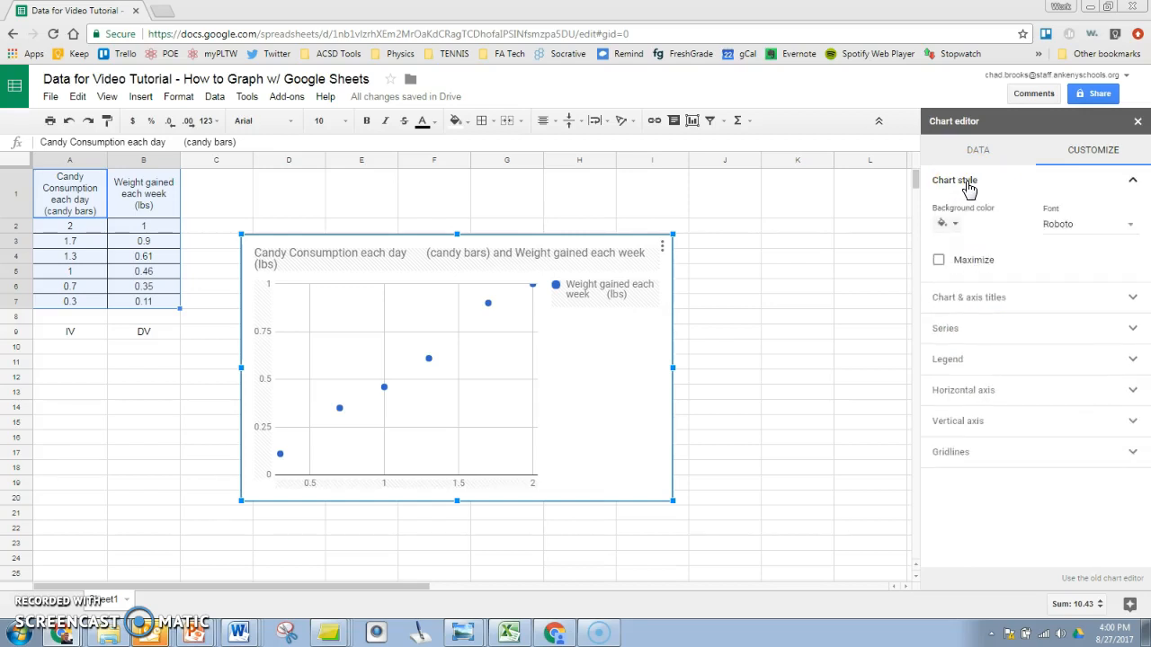
left_click(969, 187)
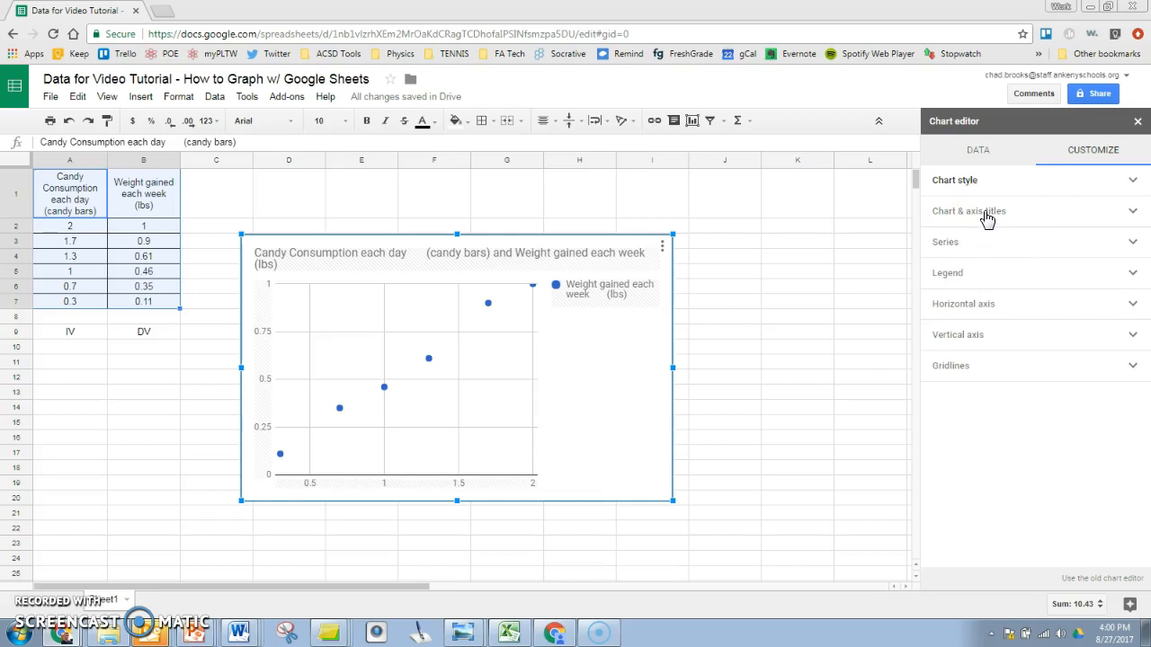
left_click(986, 219)
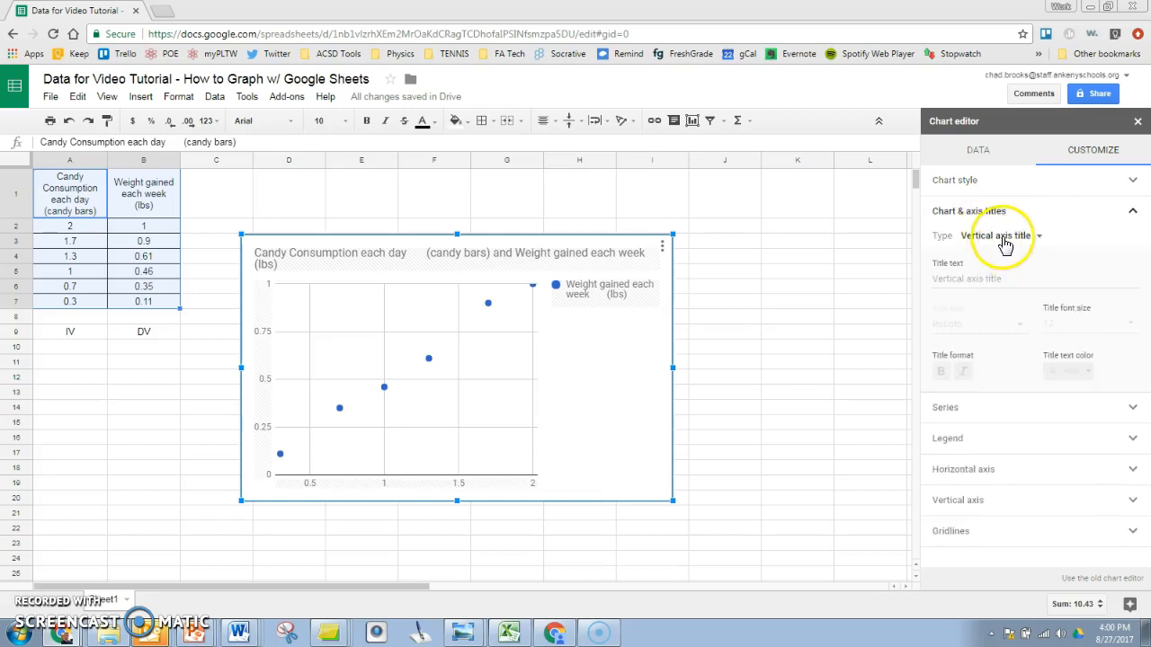
left_click(1005, 241)
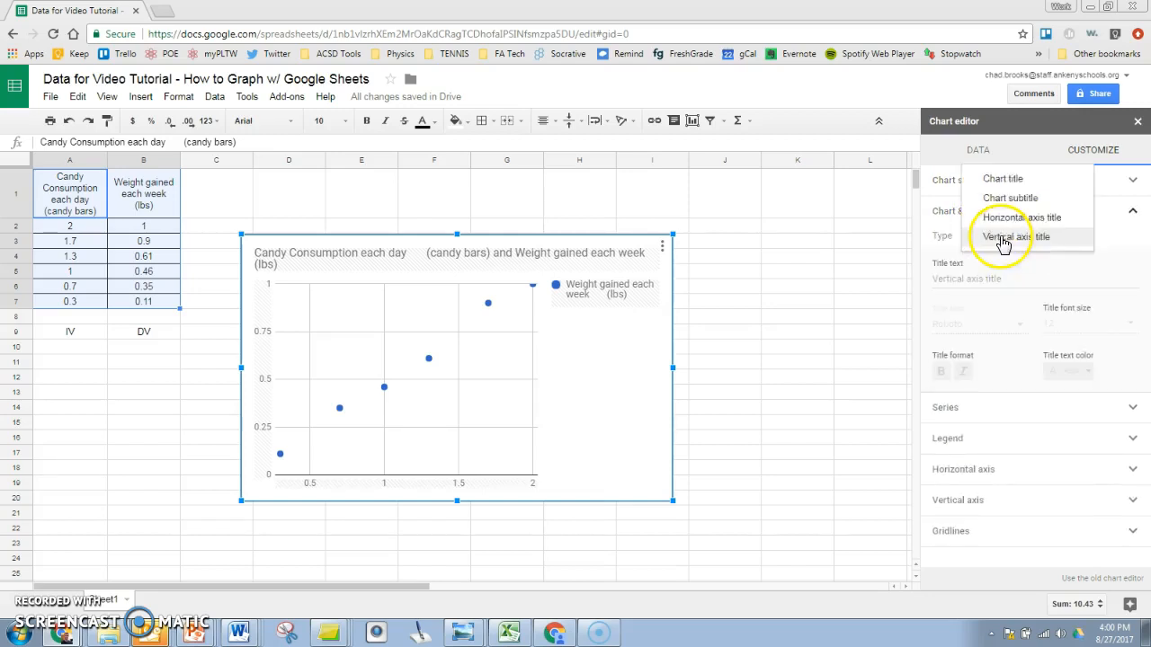
left_click(1016, 180)
left_click(989, 278)
Step: Replace the chart title with 'Candy Consumption vs. Weight Gain' and add horizontal axis title 'Candy Consumption (candy bars)'
triple_click(977, 281)
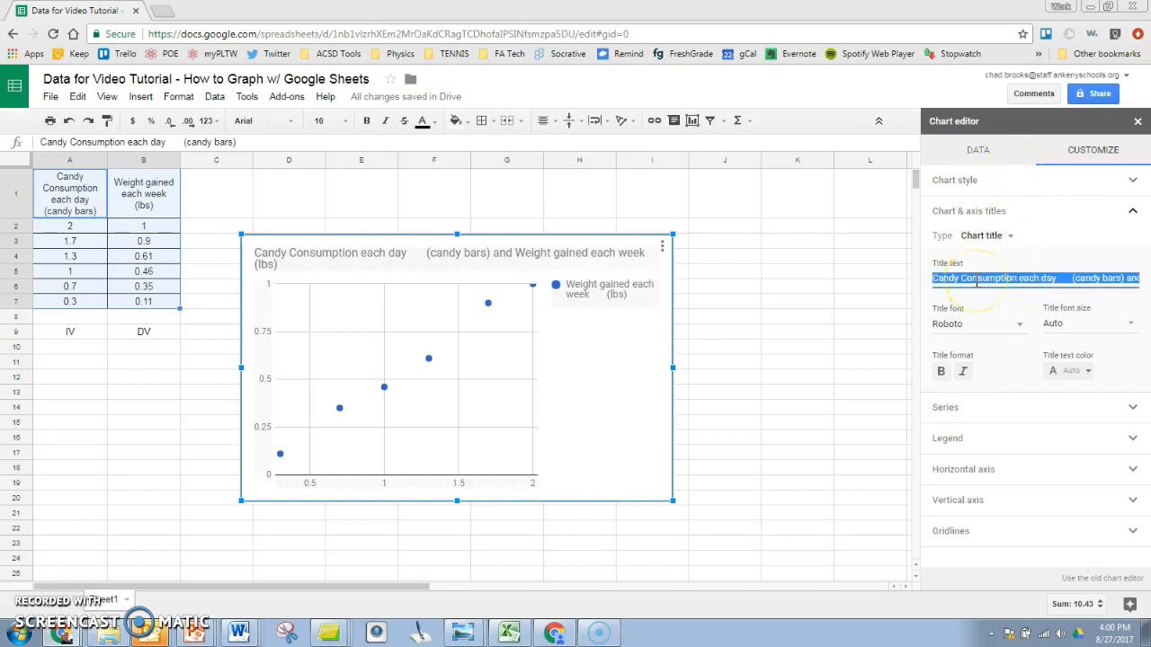
type("C")
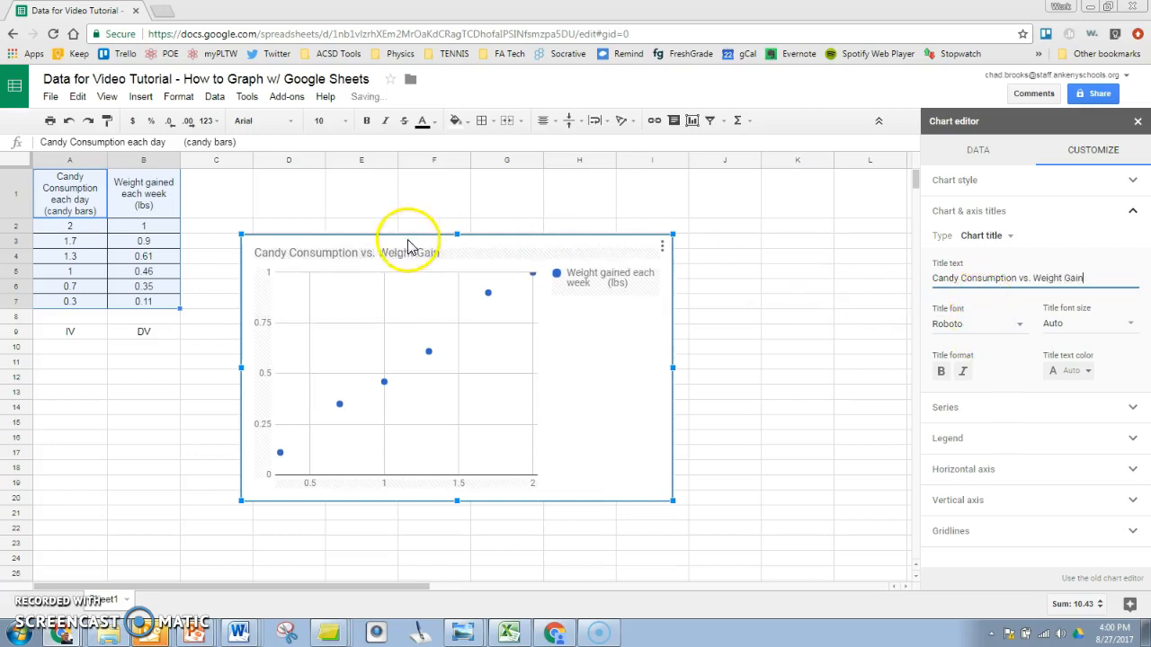
left_click(1005, 238)
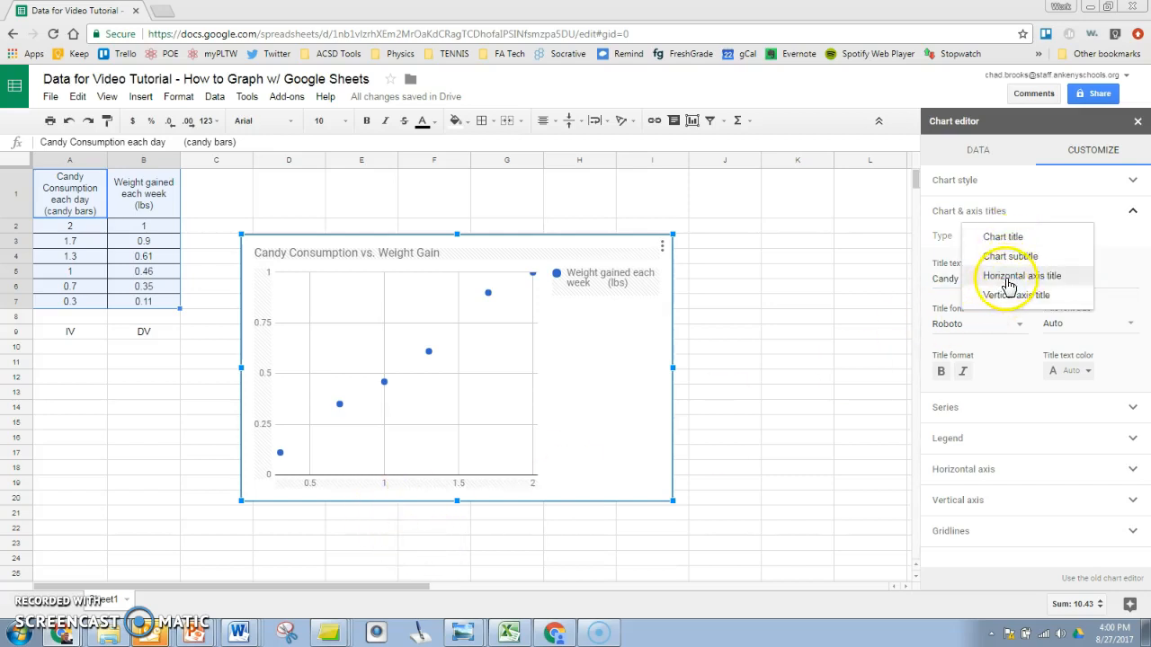
left_click(1009, 281)
left_click(974, 280)
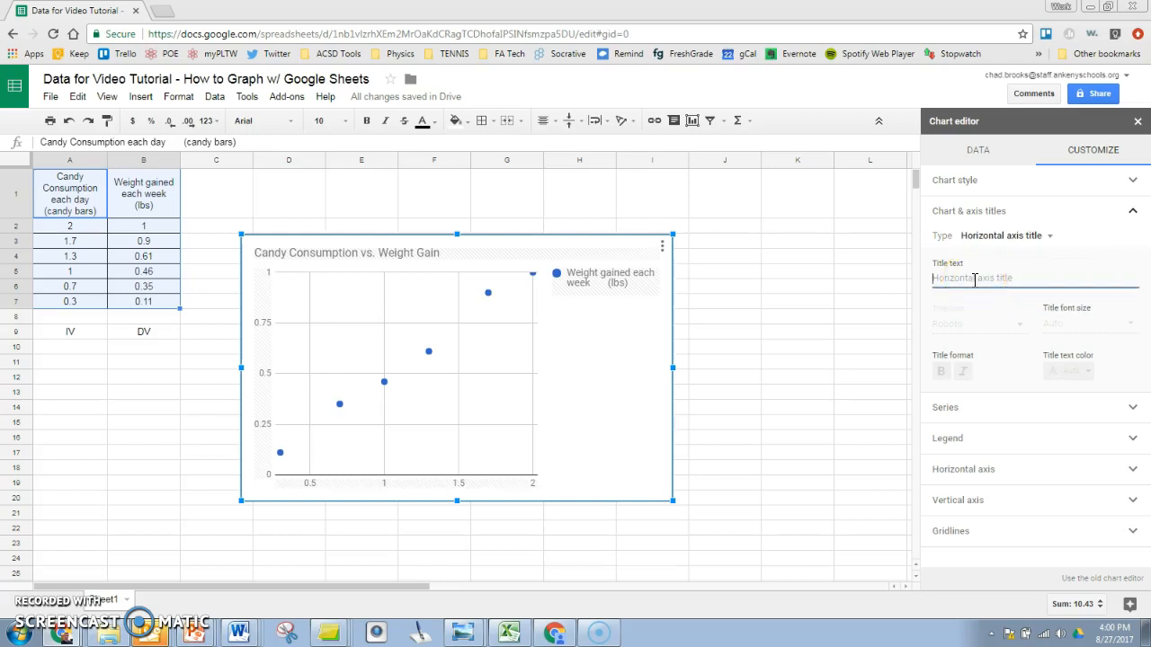
type("Candy Co")
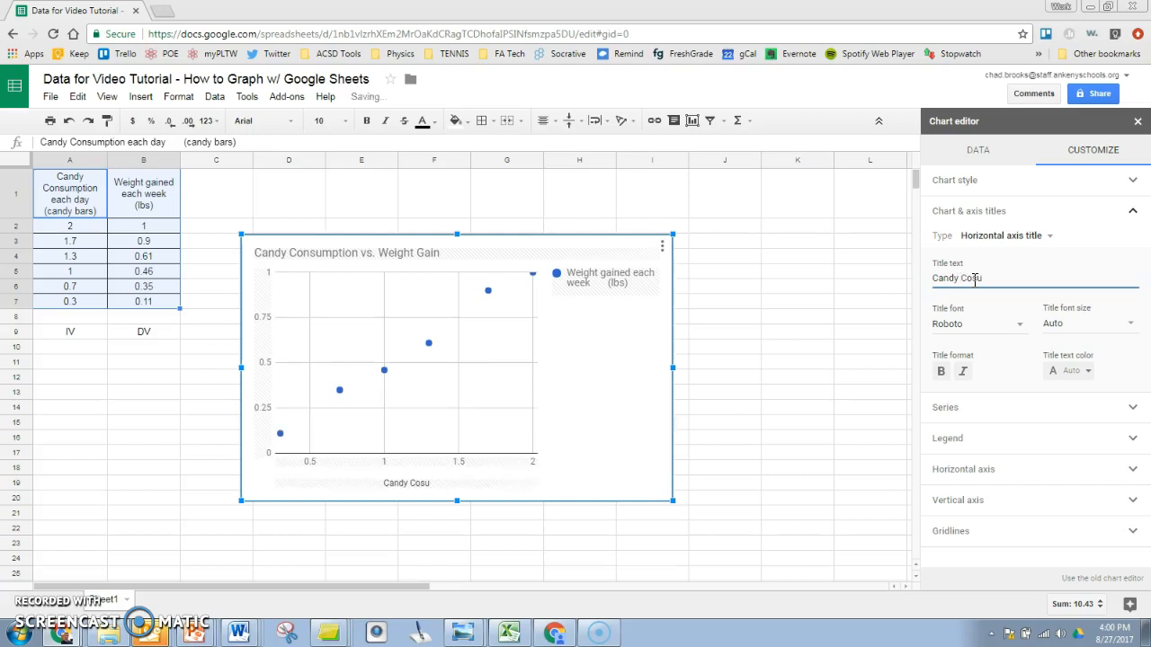
type("nsumption")
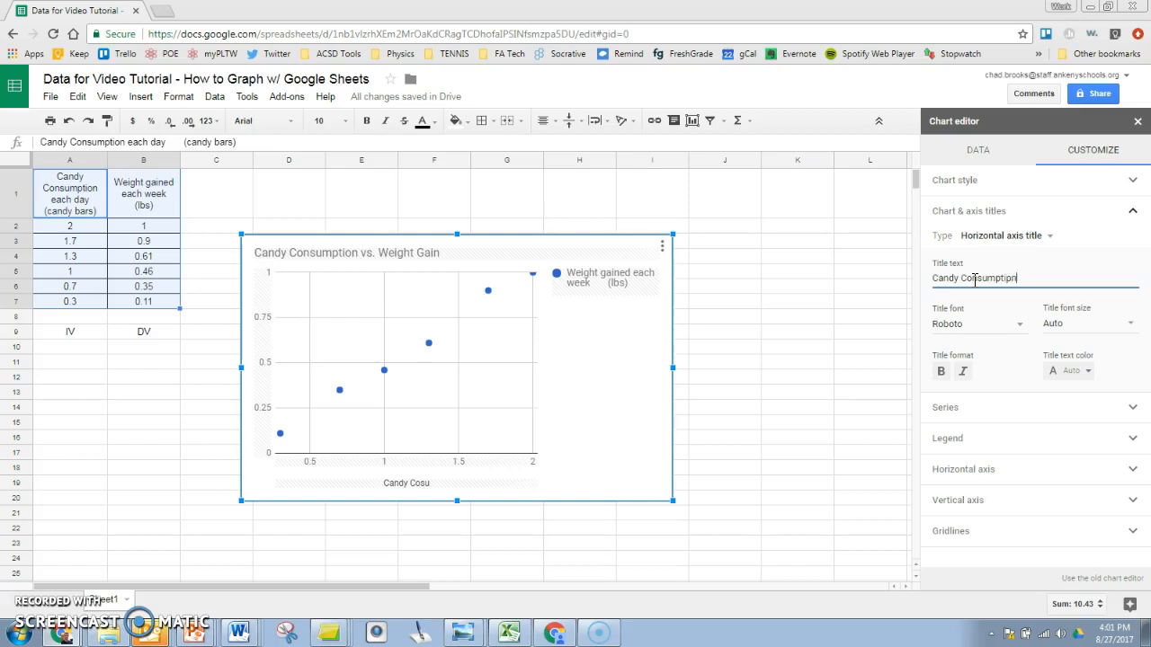
type(" (candy")
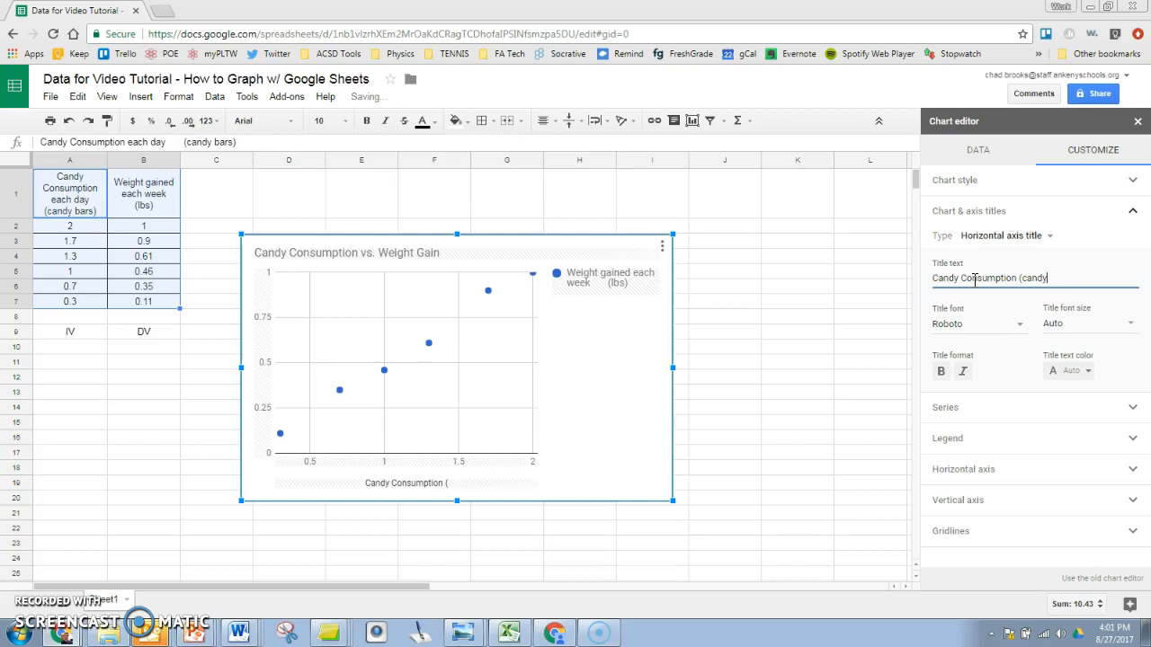
type(" bars")
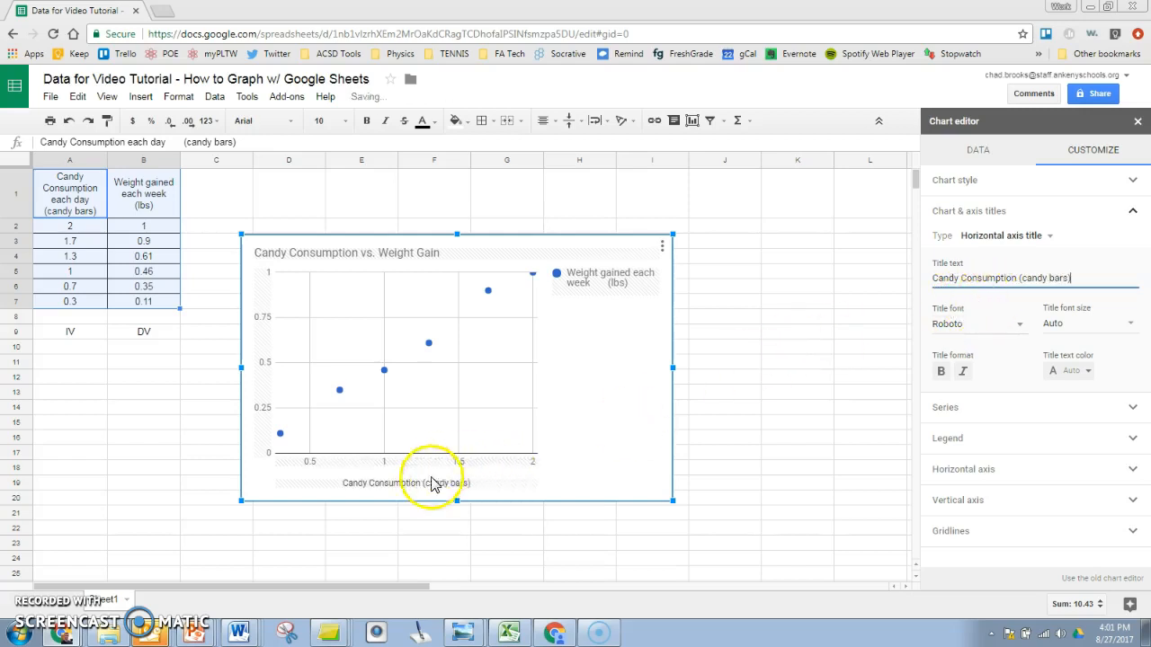
Step: Enter 'Weight Gained (lbs)' as the vertical axis title and collapse the titles section
left_click(1046, 238)
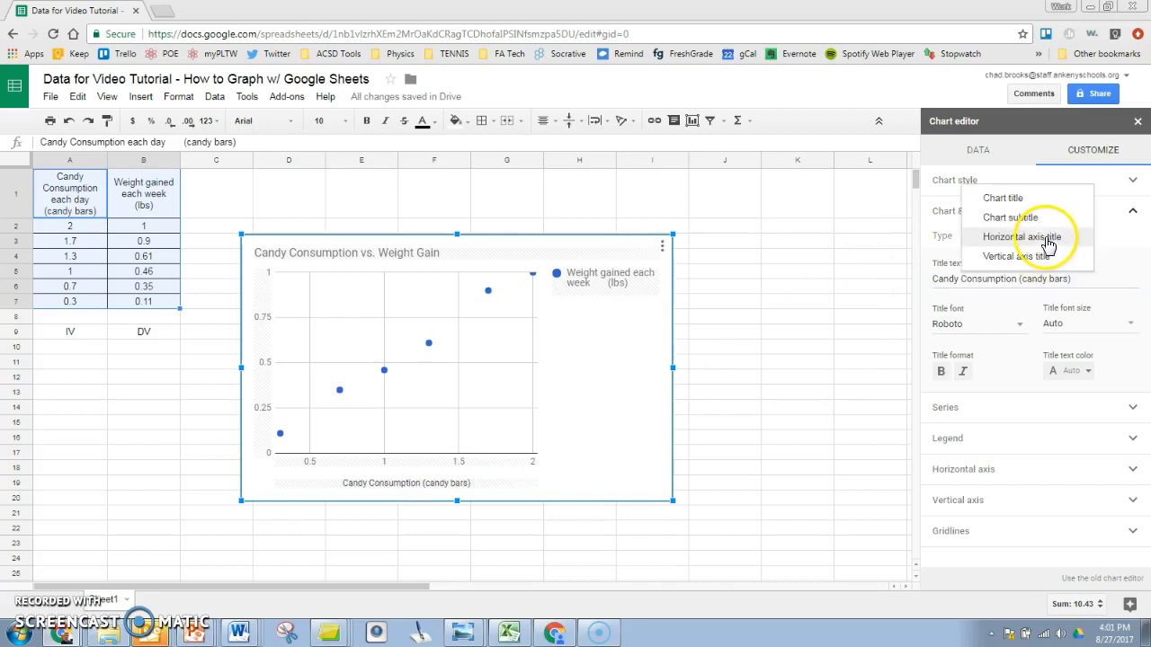
left_click(1035, 257)
left_click(969, 279)
type("Weight Gained (lbs")
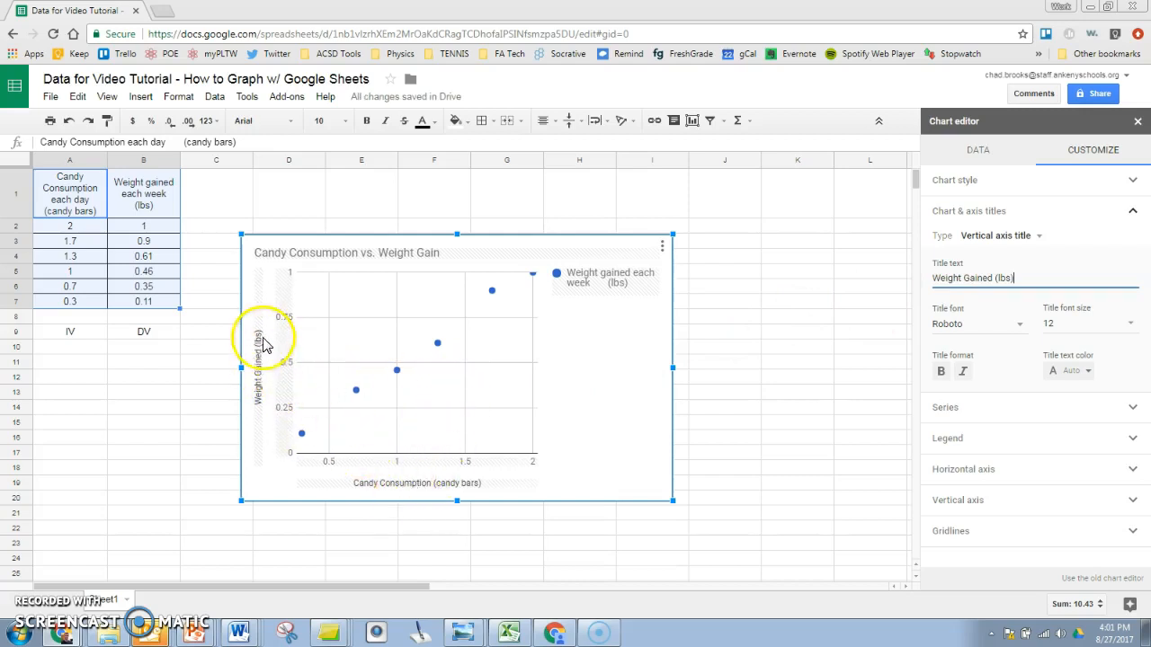
left_click(1015, 214)
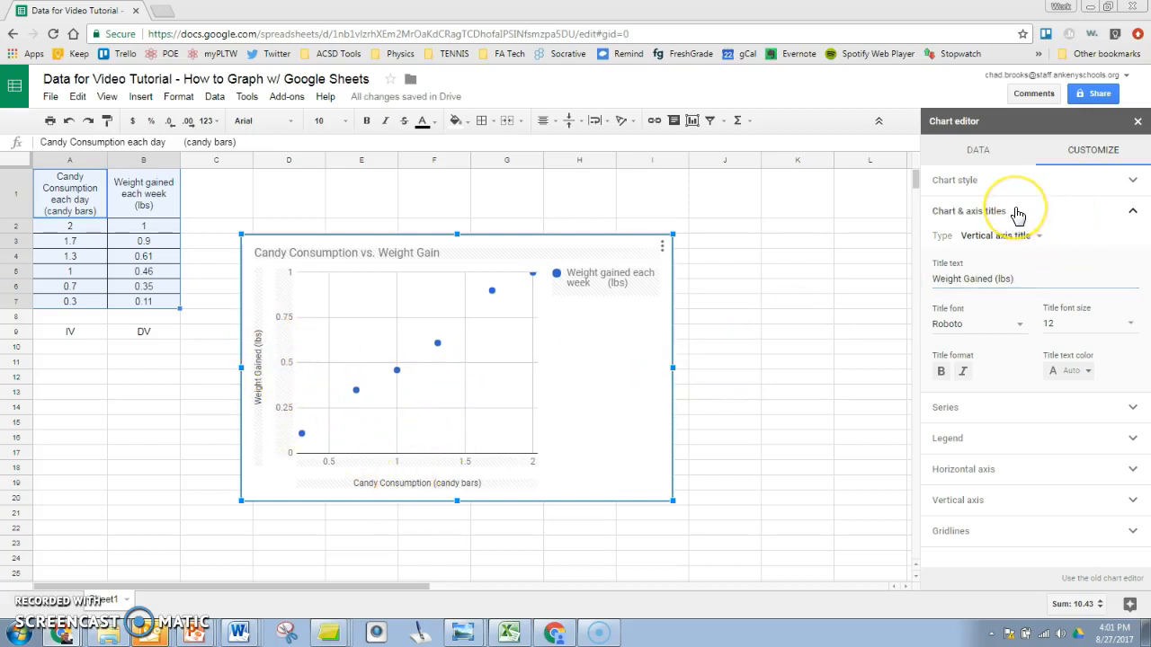
left_click(964, 246)
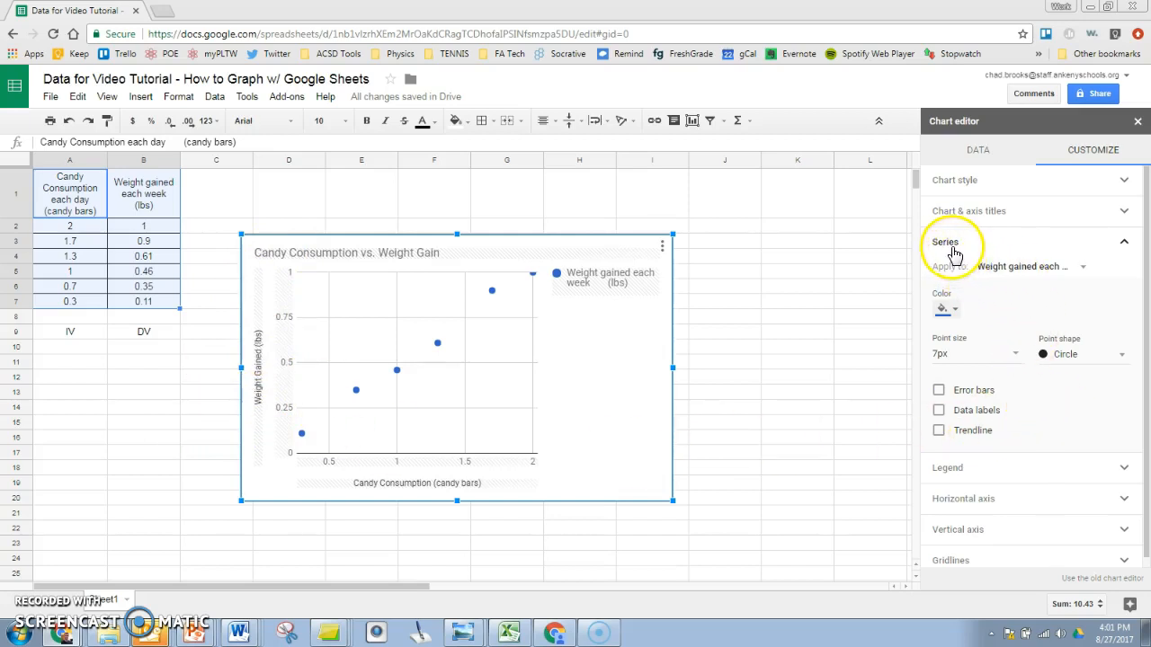
left_click(1066, 249)
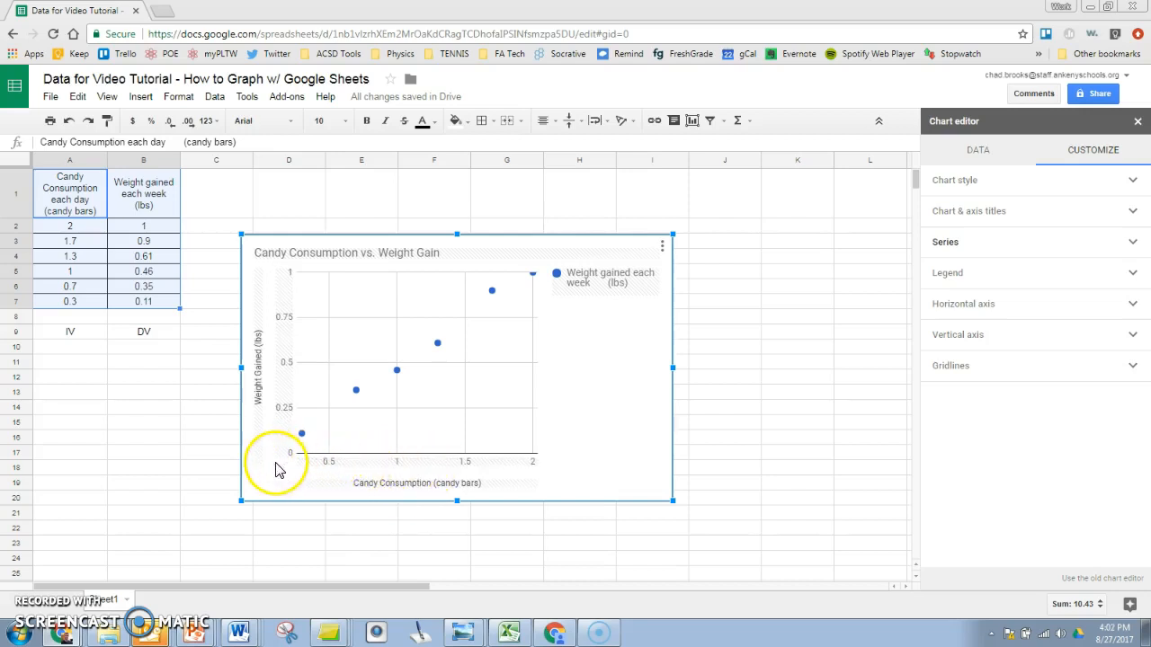
Step: Set the horizontal axis Min to 0 and collapse the Horizontal axis section
left_click(975, 310)
left_click(946, 494)
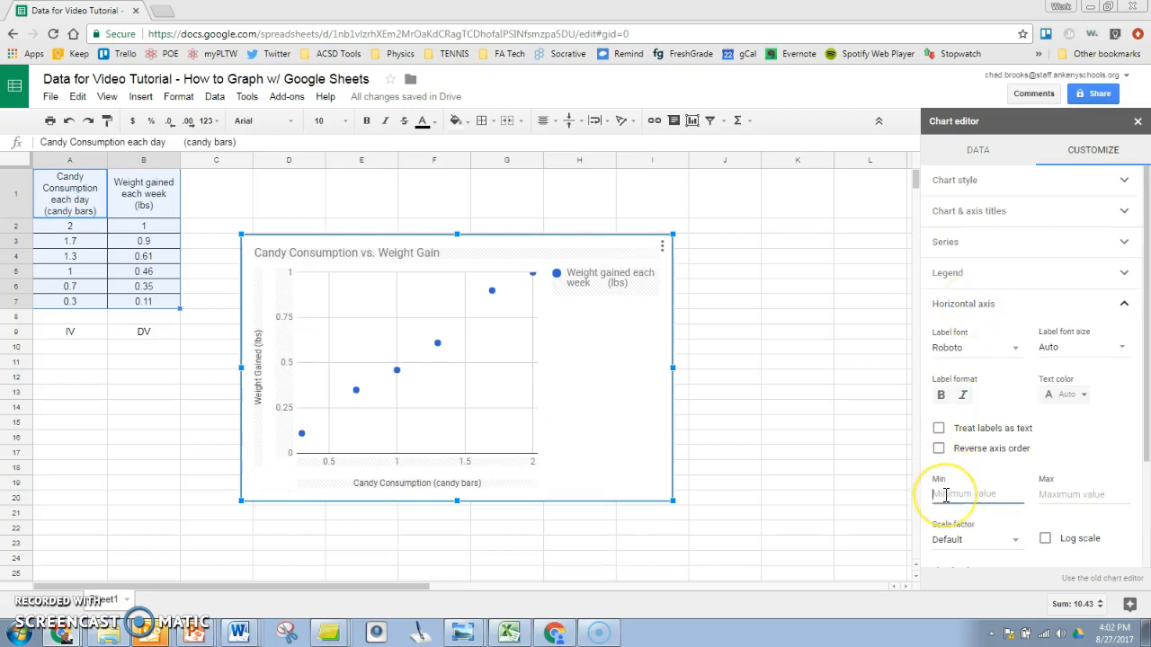
type("0")
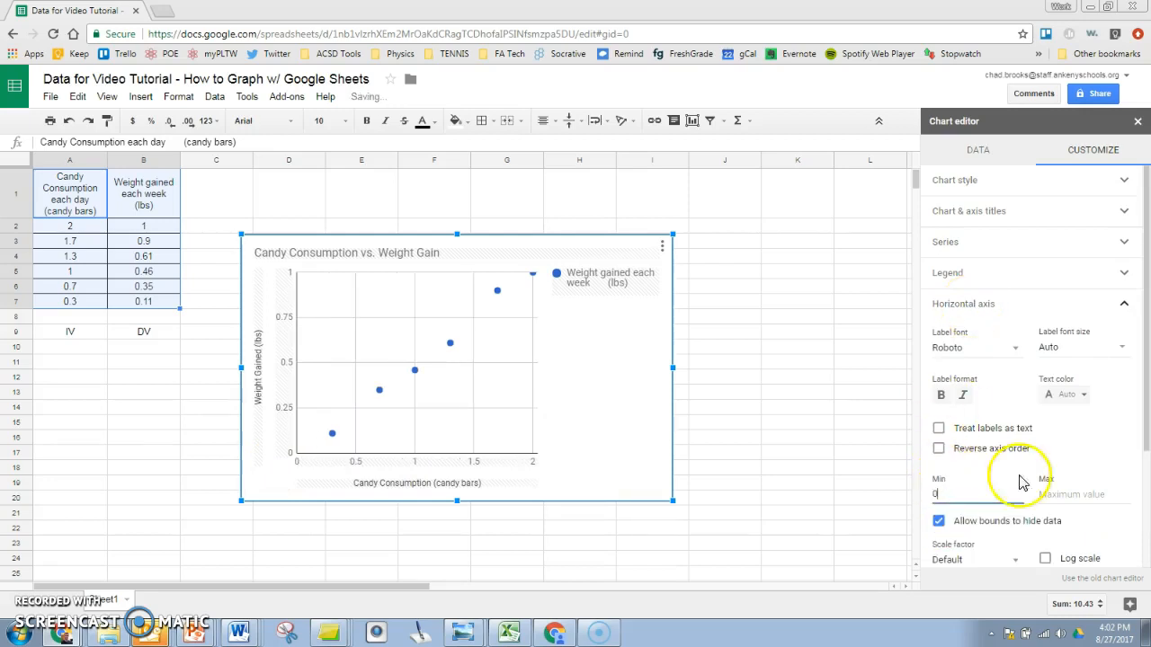
left_click_drag(1140, 393, 1140, 421)
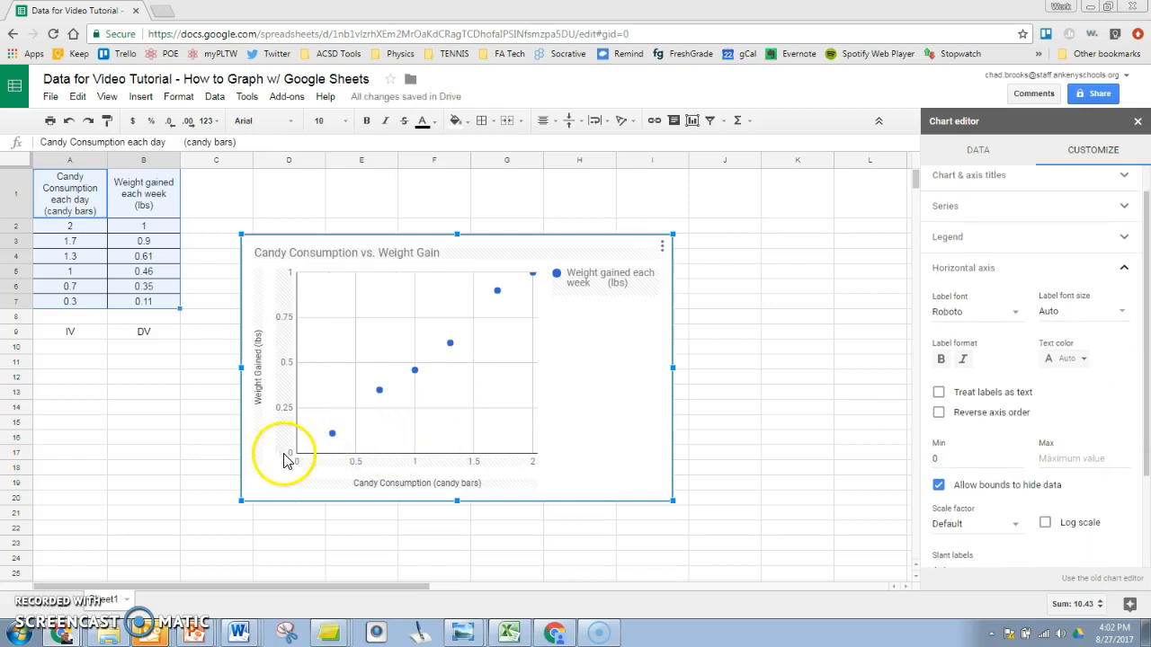
left_click(980, 276)
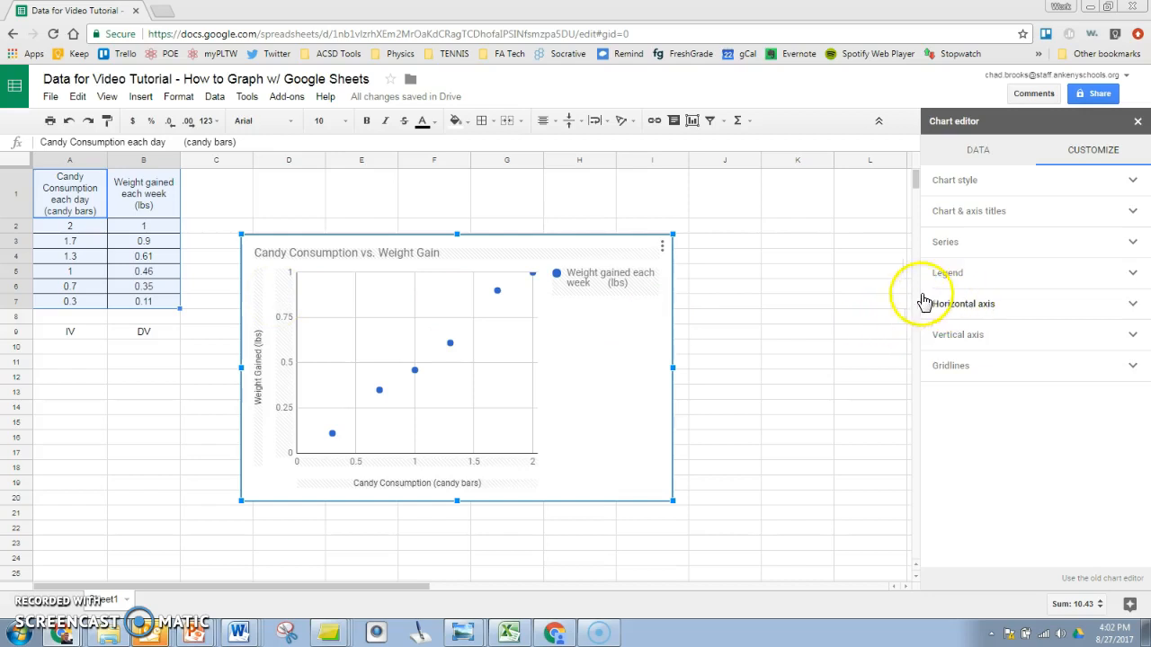
Step: Expand Series and preview a trendline, then remove it again
left_click(955, 245)
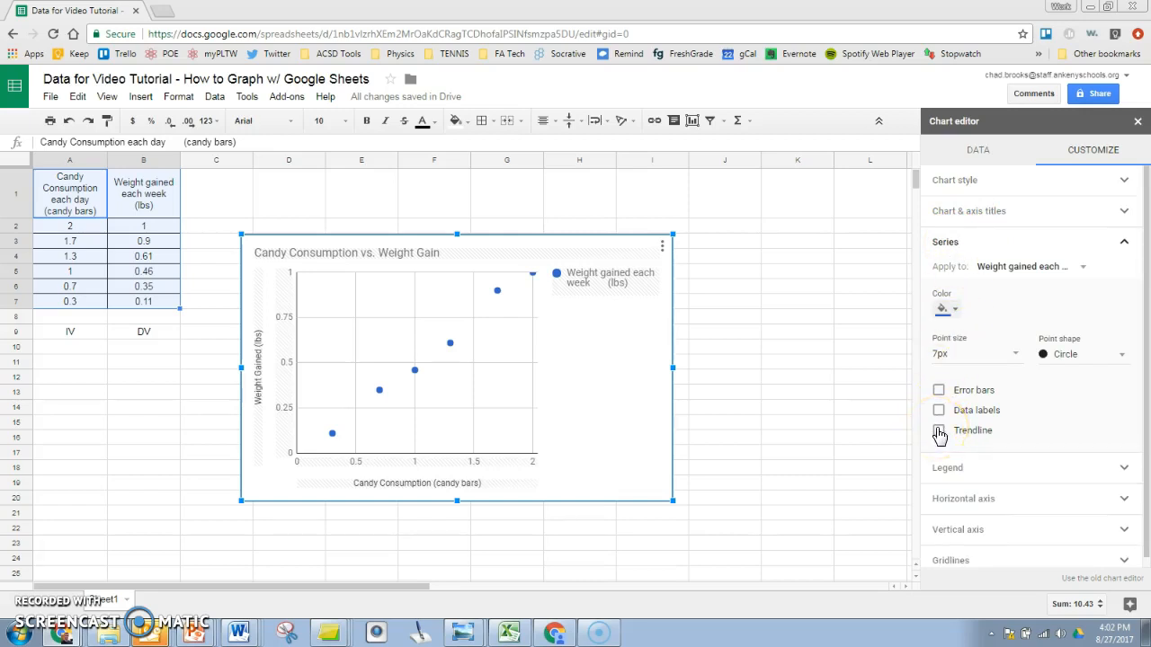
left_click(938, 432)
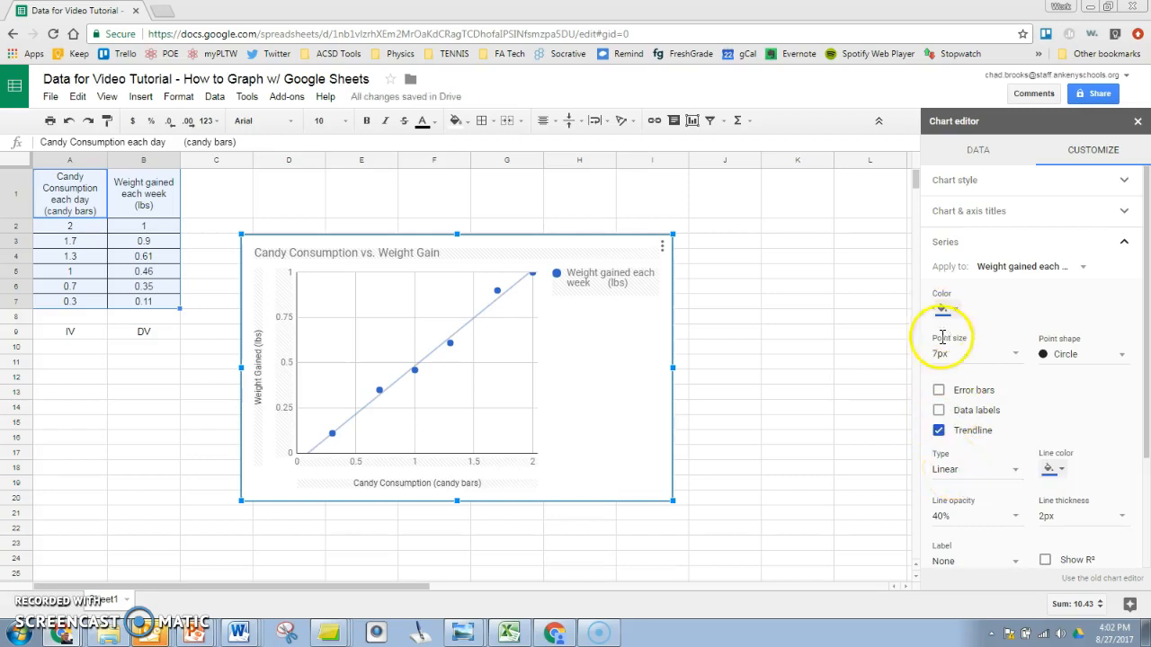
left_click(938, 431)
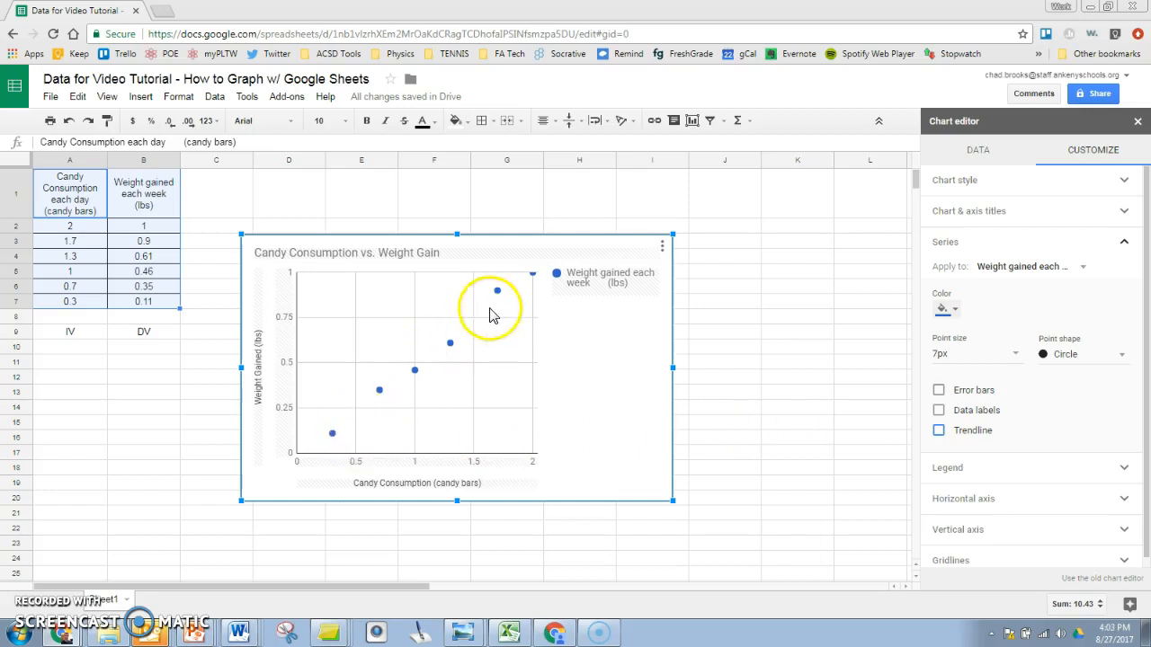
Step: Re-enable the trendline, try Polynomial type, then set the trendline type back to Linear
left_click(939, 431)
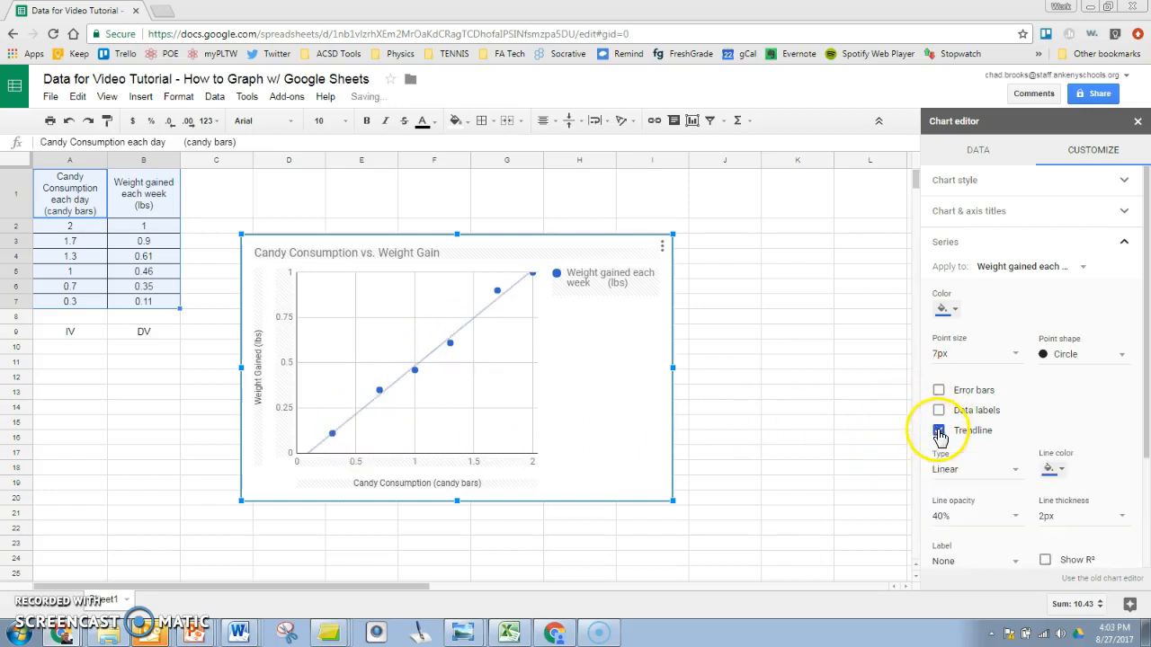
left_click(970, 476)
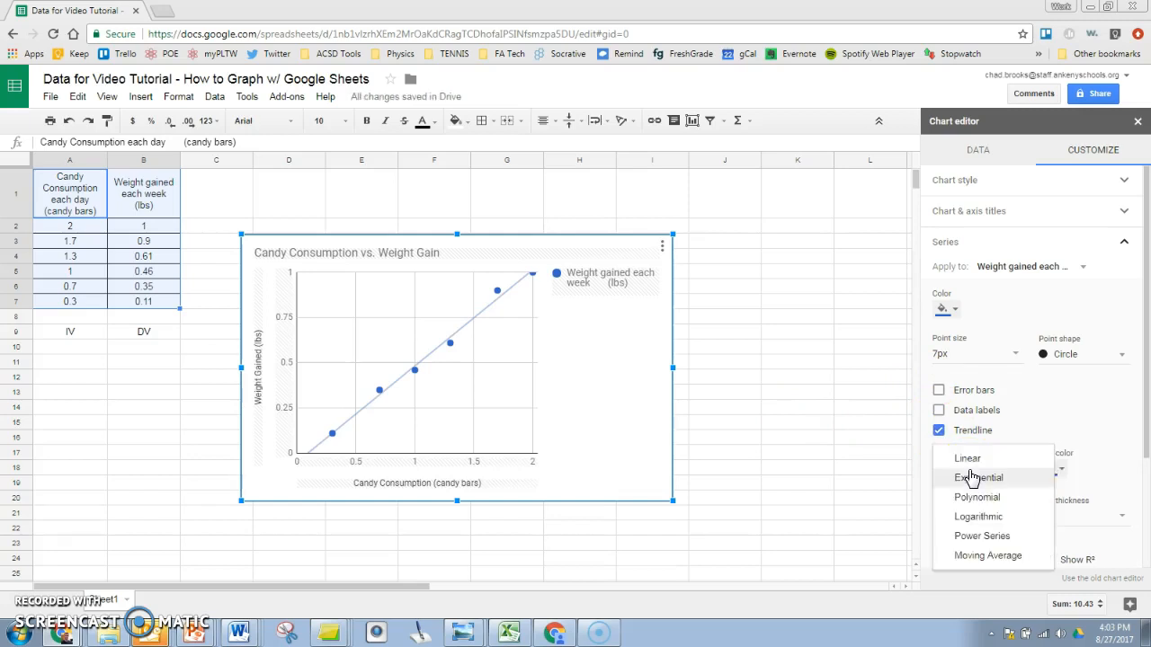
left_click(973, 502)
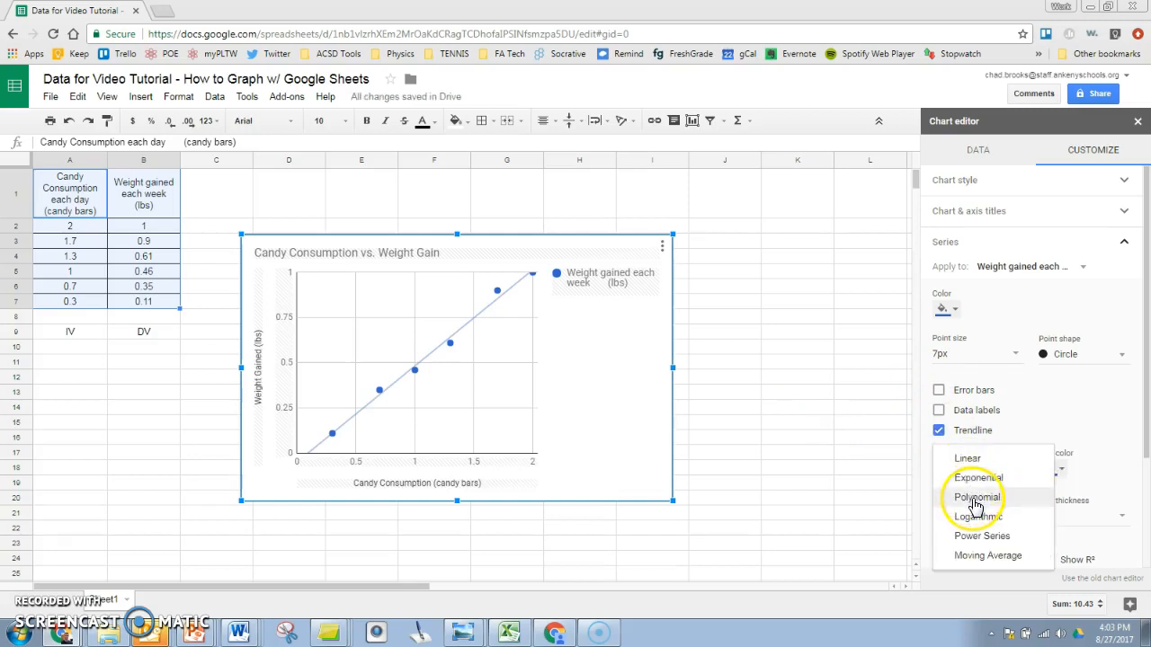
left_click(975, 501)
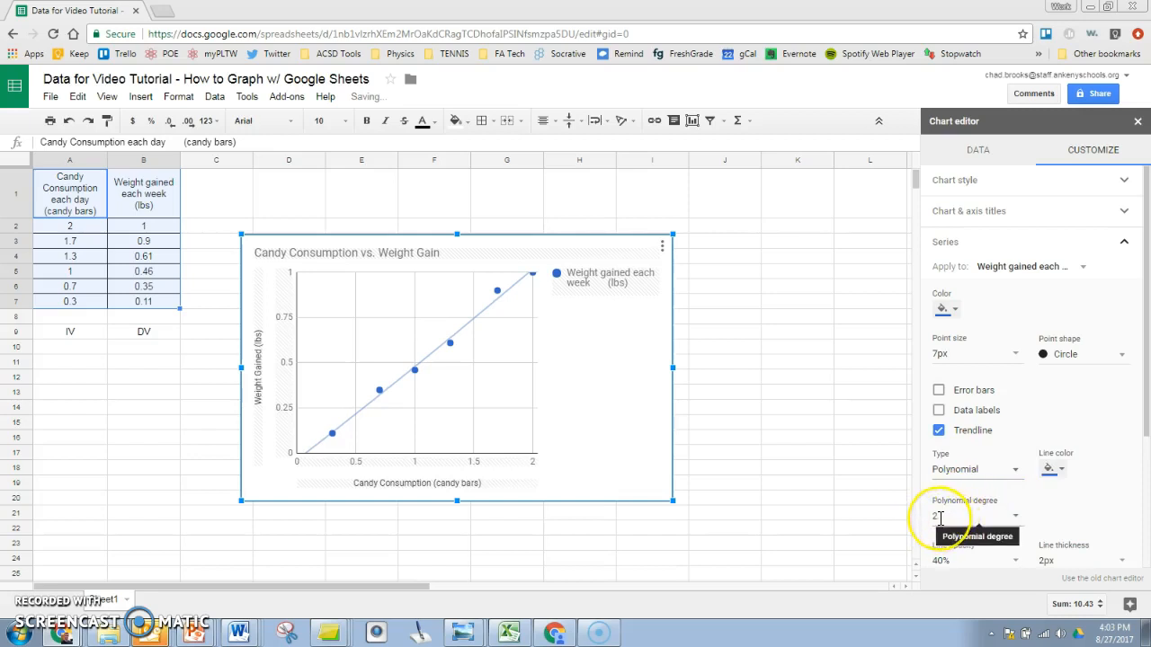
left_click(938, 517)
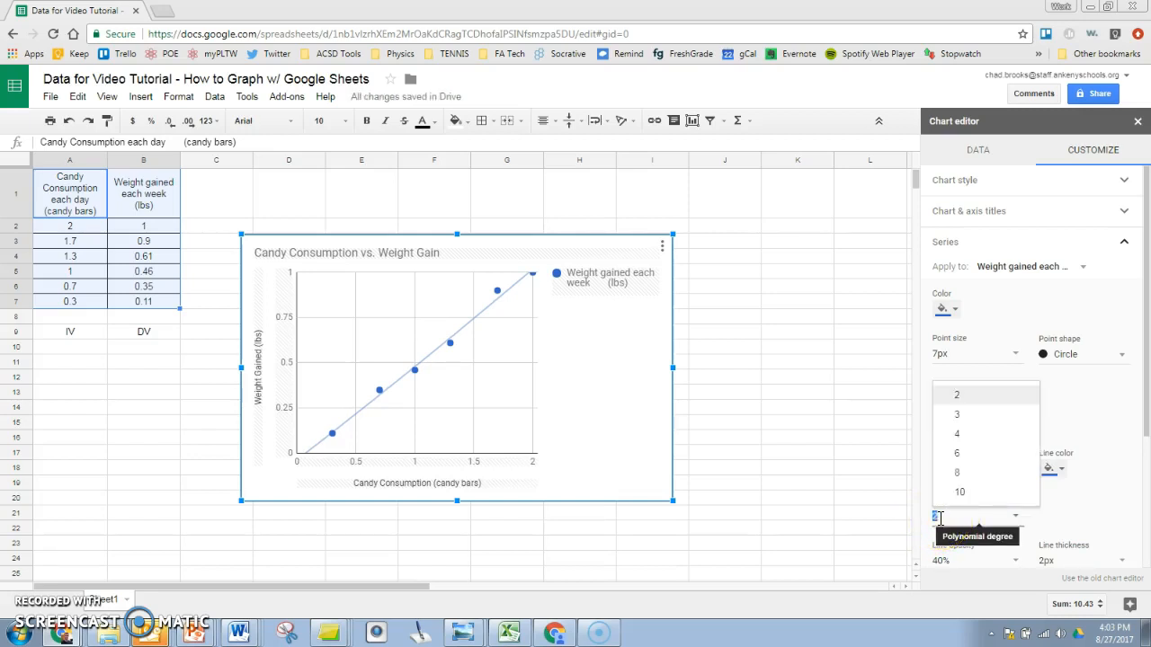
left_click(1002, 513)
left_click(989, 468)
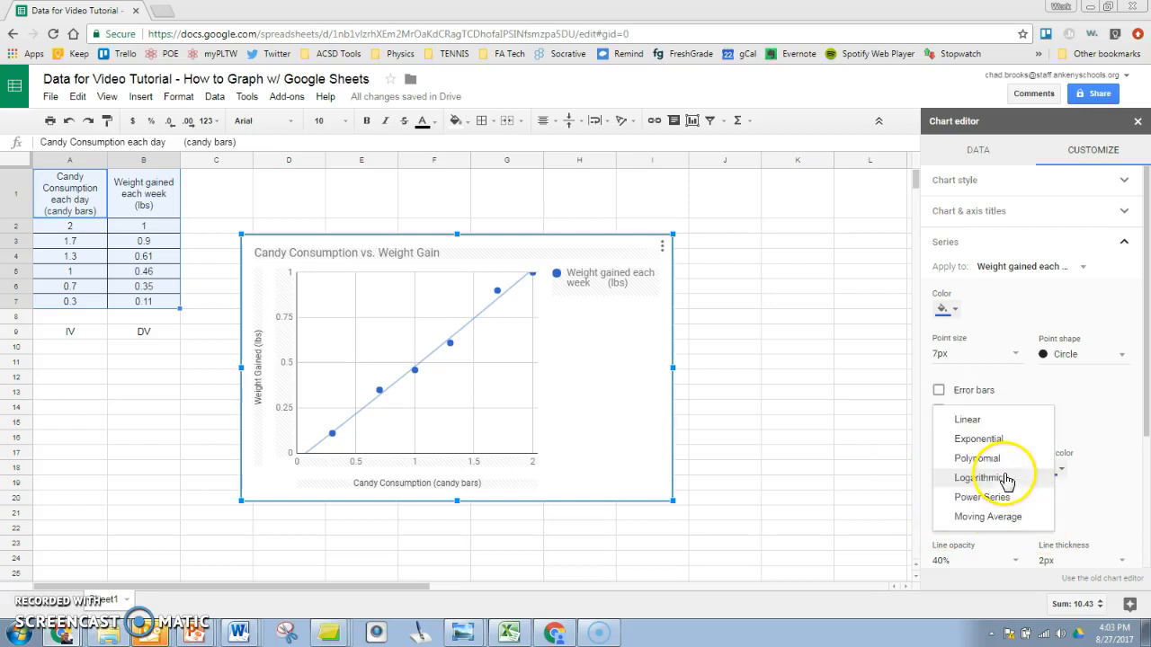
left_click(979, 420)
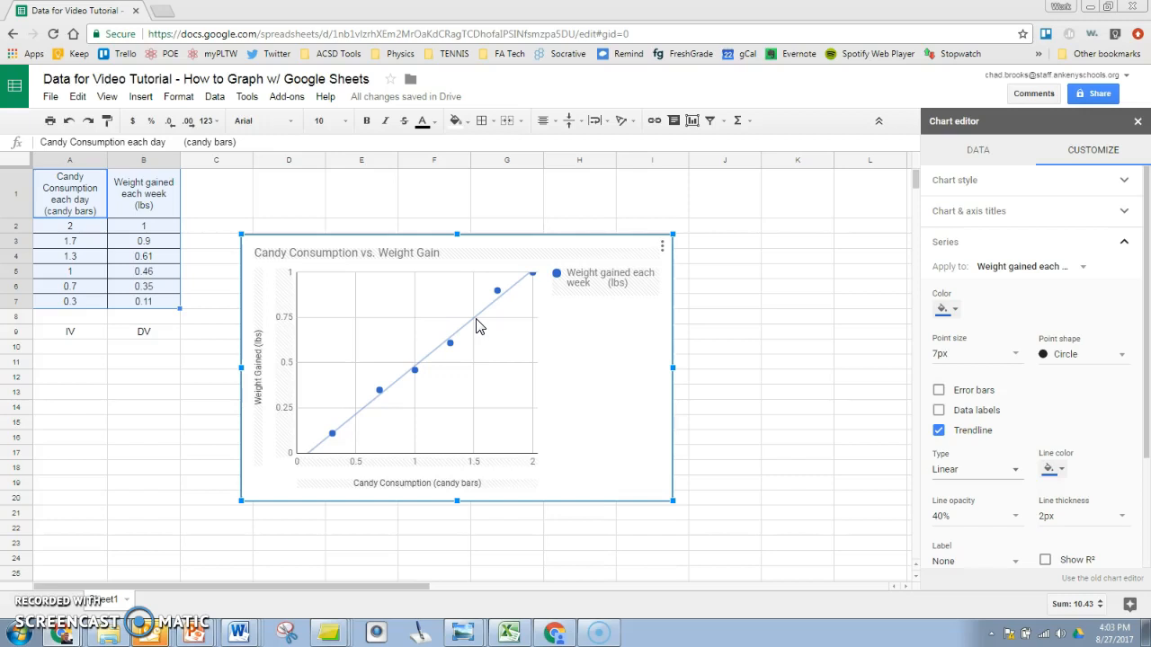
mouse_move(451, 349)
Step: Set the trendline label to Use Equation, showing 0.531*x + -0.048, and select cell J7
left_click_drag(1148, 335, 1147, 389)
left_click(992, 490)
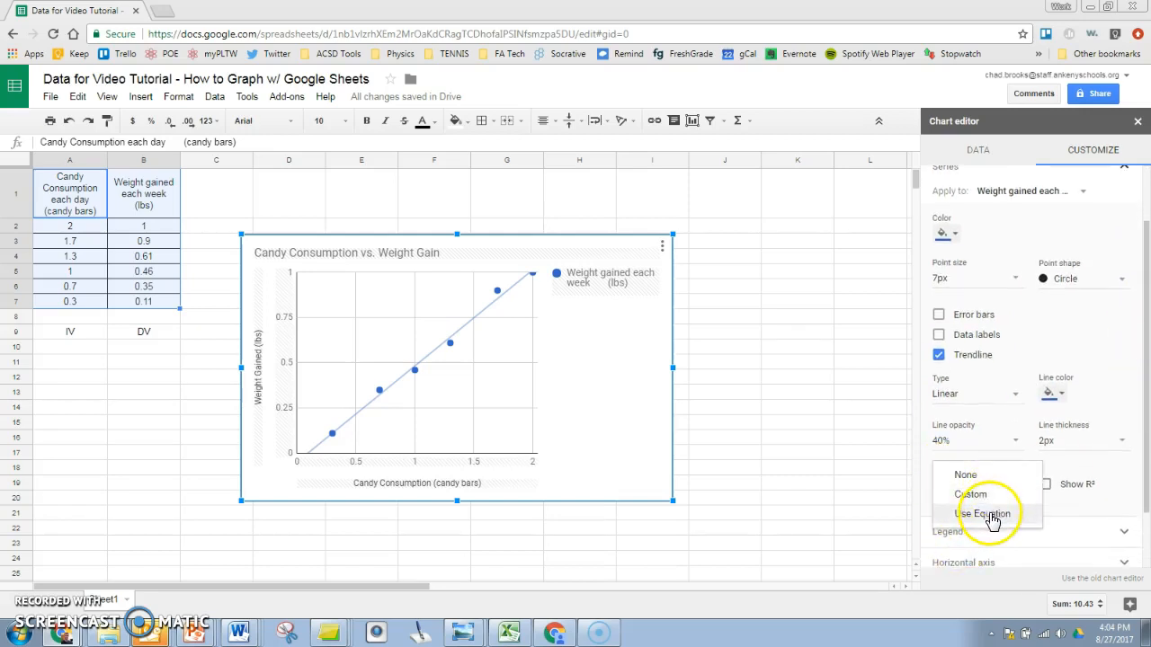
left_click(991, 519)
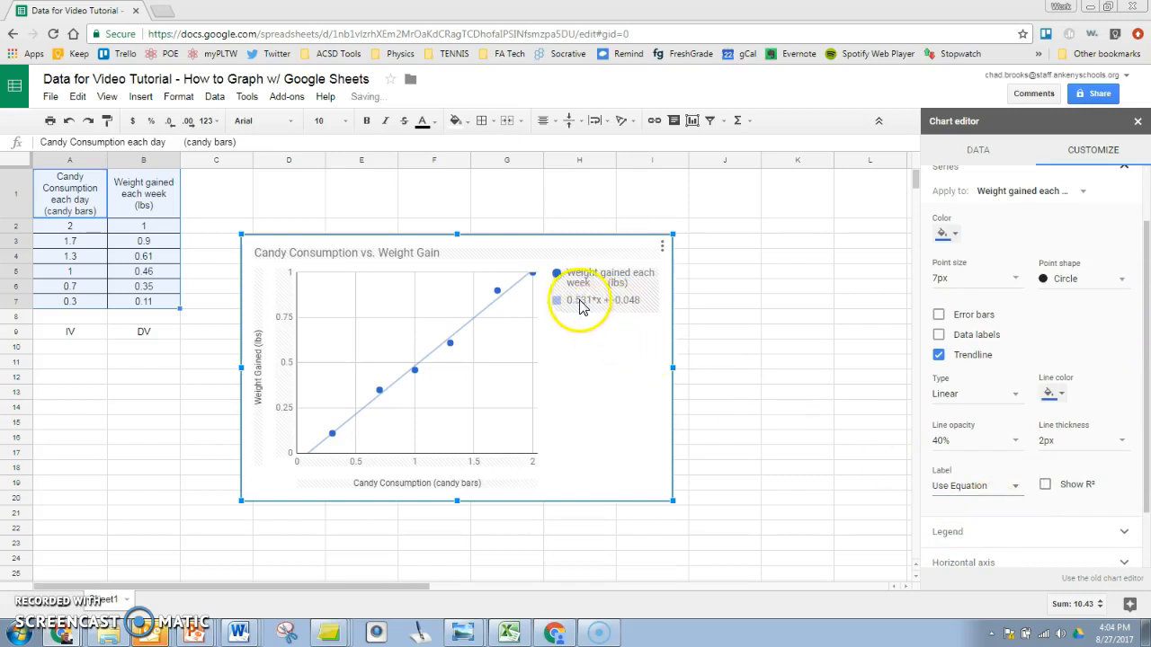
mouse_move(591, 308)
left_mouse_down()
mouse_move(629, 344)
mouse_move(566, 308)
left_mouse_up()
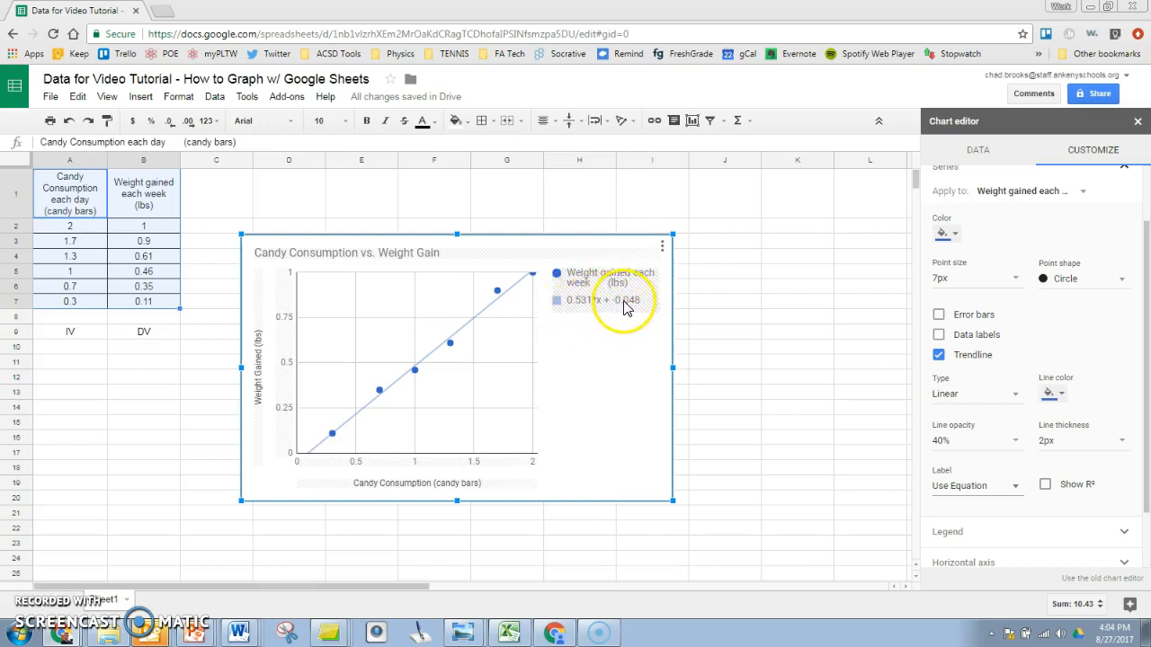
left_click(716, 305)
Step: Type the equation "y = 0.531 * x + (-0.048)" into J7 beside the chart and verify it
type("y")
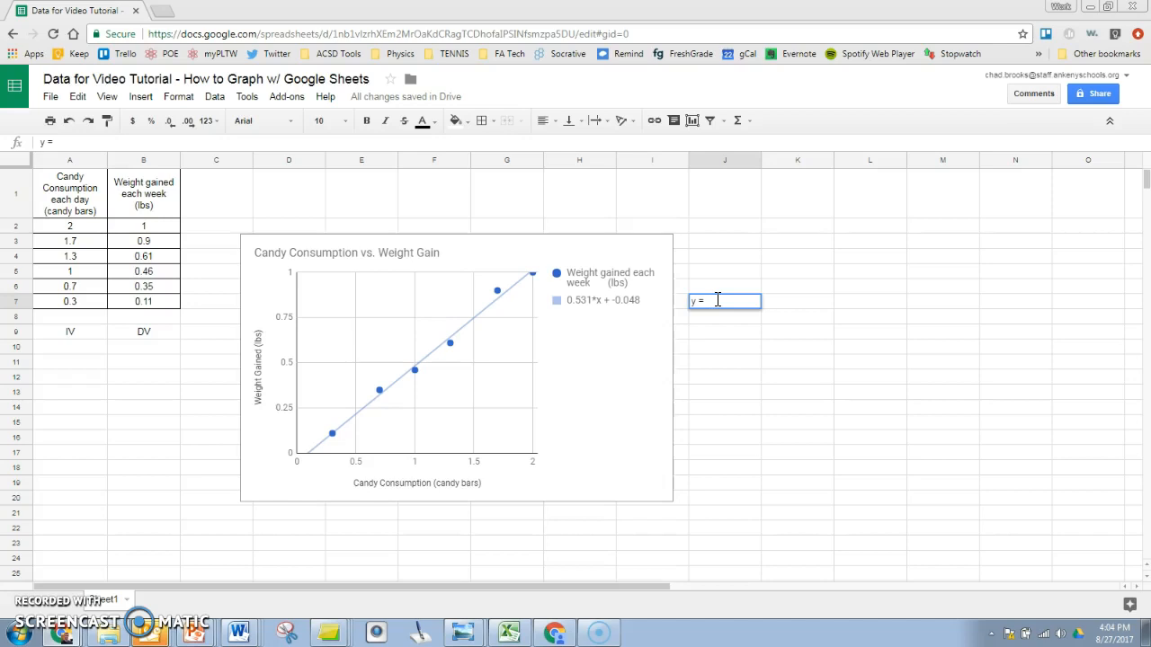
type(" = 0.531 * x + (")
type("-0.048")
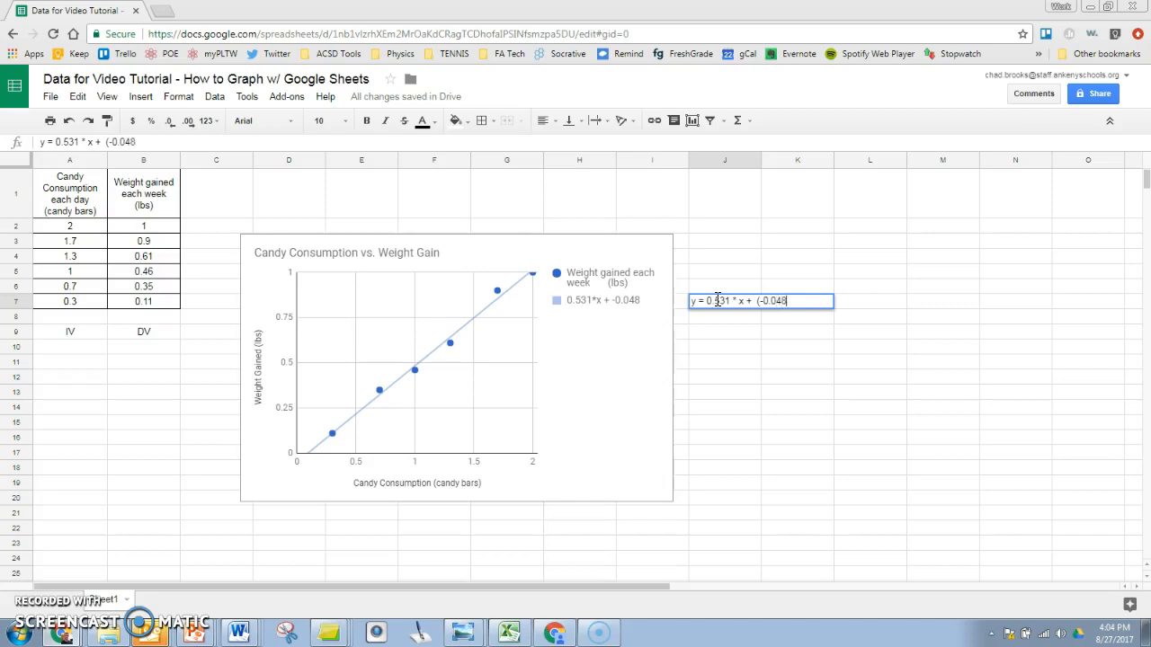
type(")")
left_click(766, 363)
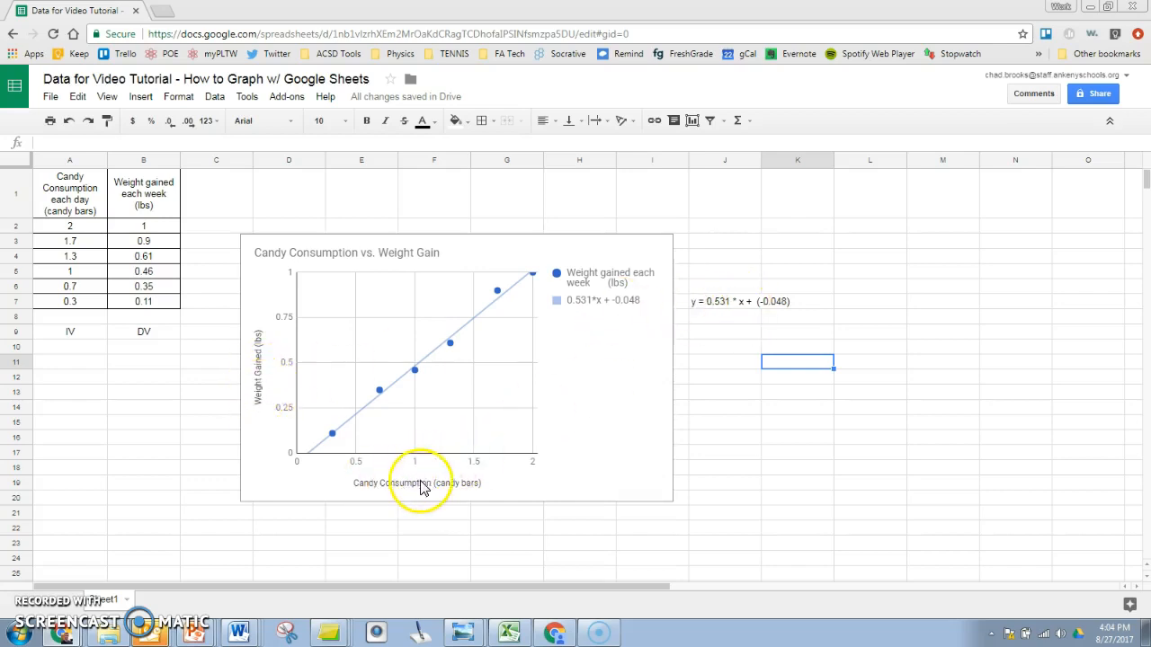
left_click(720, 306)
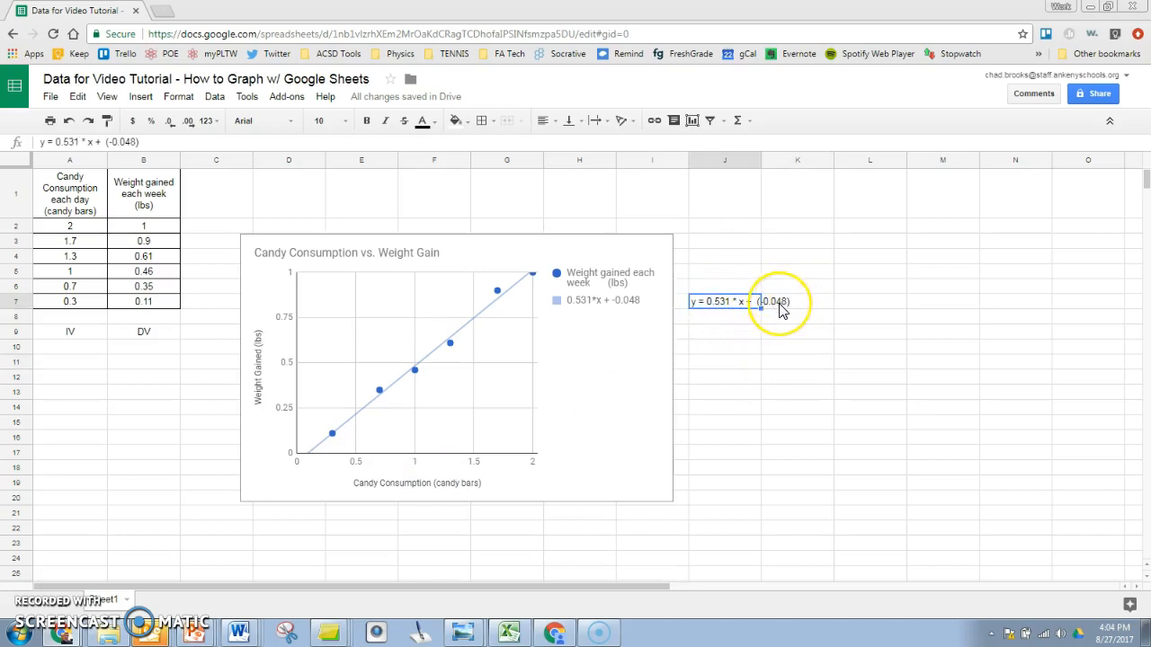
left_click(23, 600)
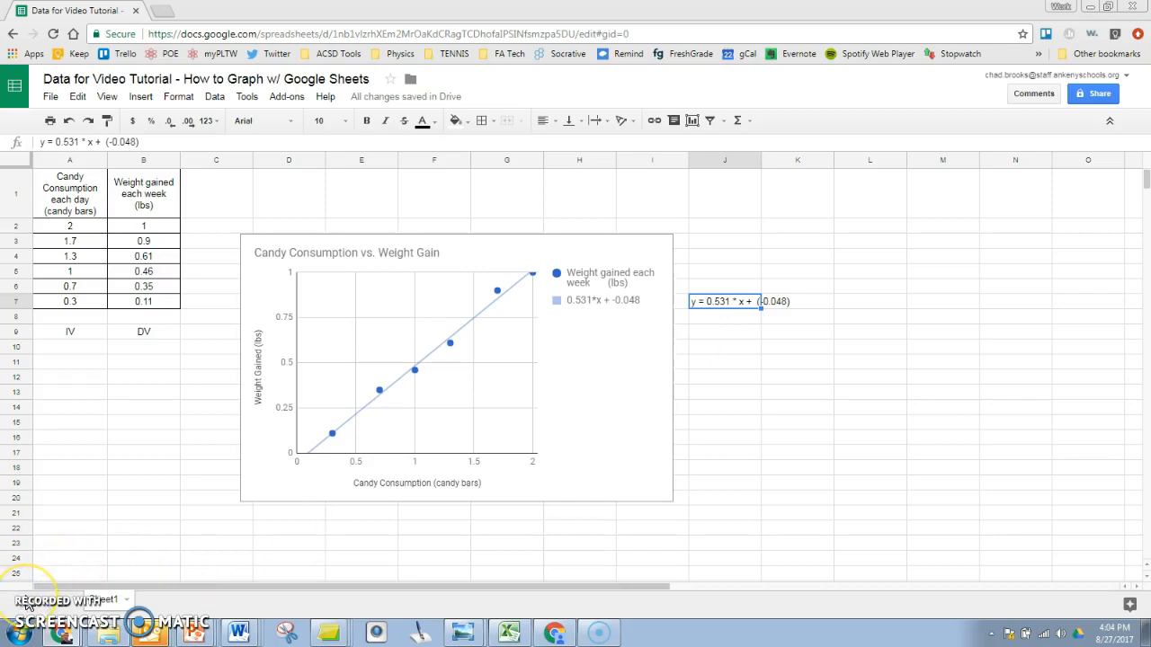